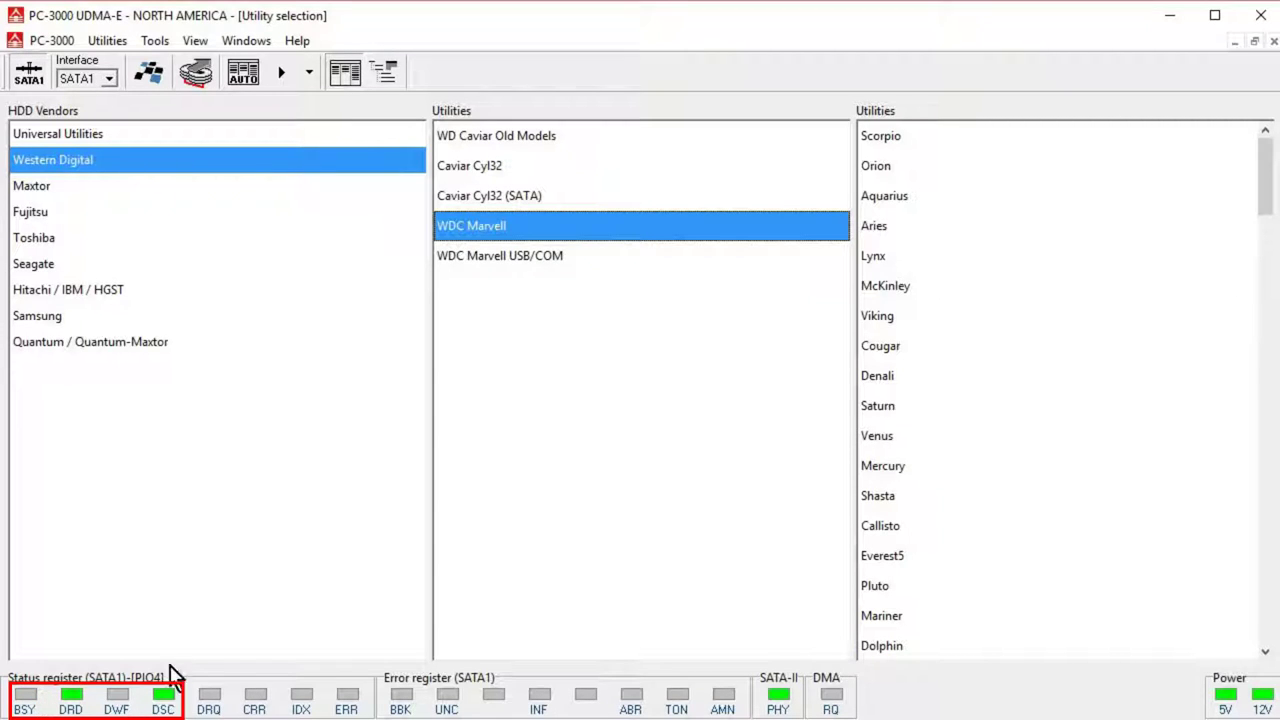
Launch the utility for the connected WD drive, autodetect its family, and start it in Normal mode
left_click(244, 85)
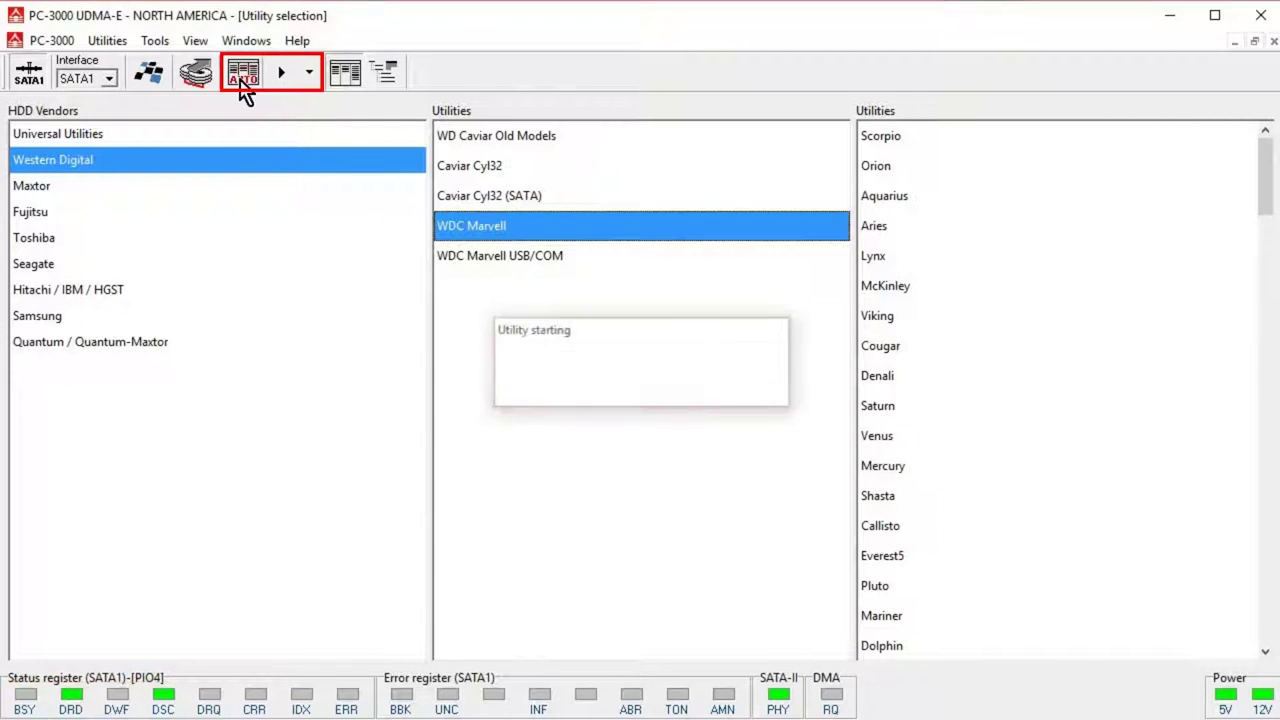
left_click(291, 82)
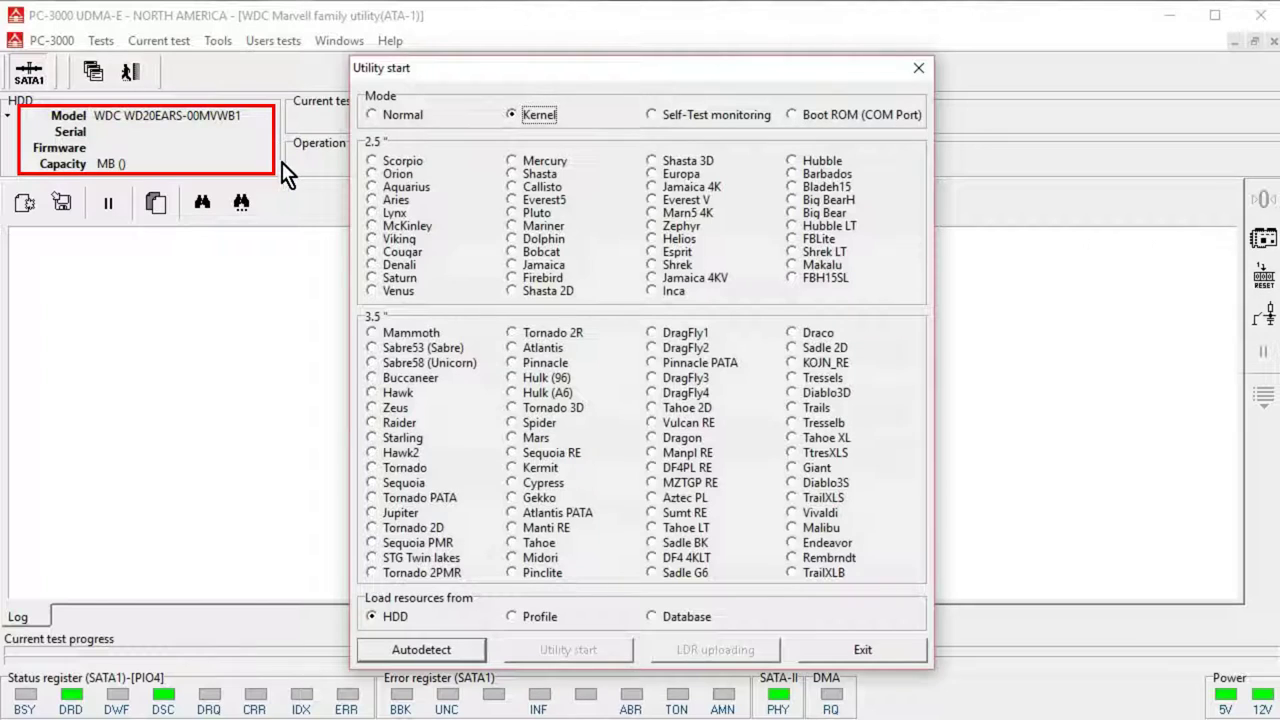
left_click(428, 652)
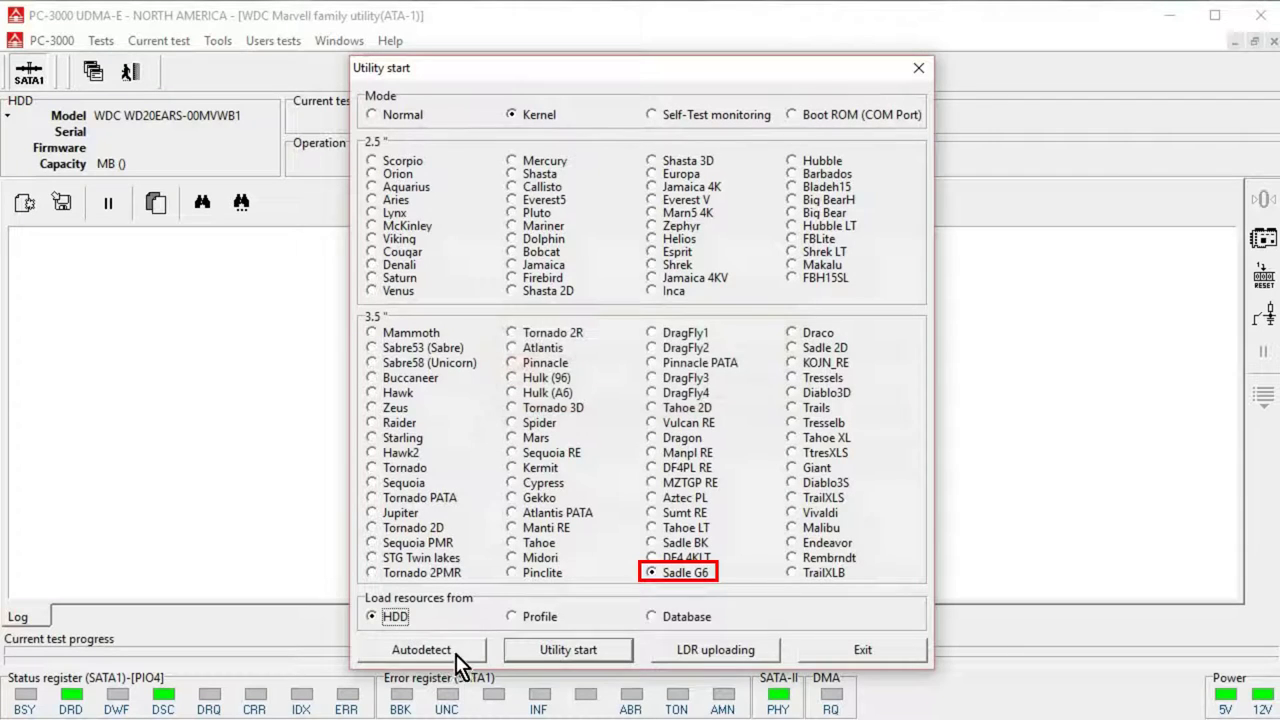
left_click(405, 114)
left_click(606, 649)
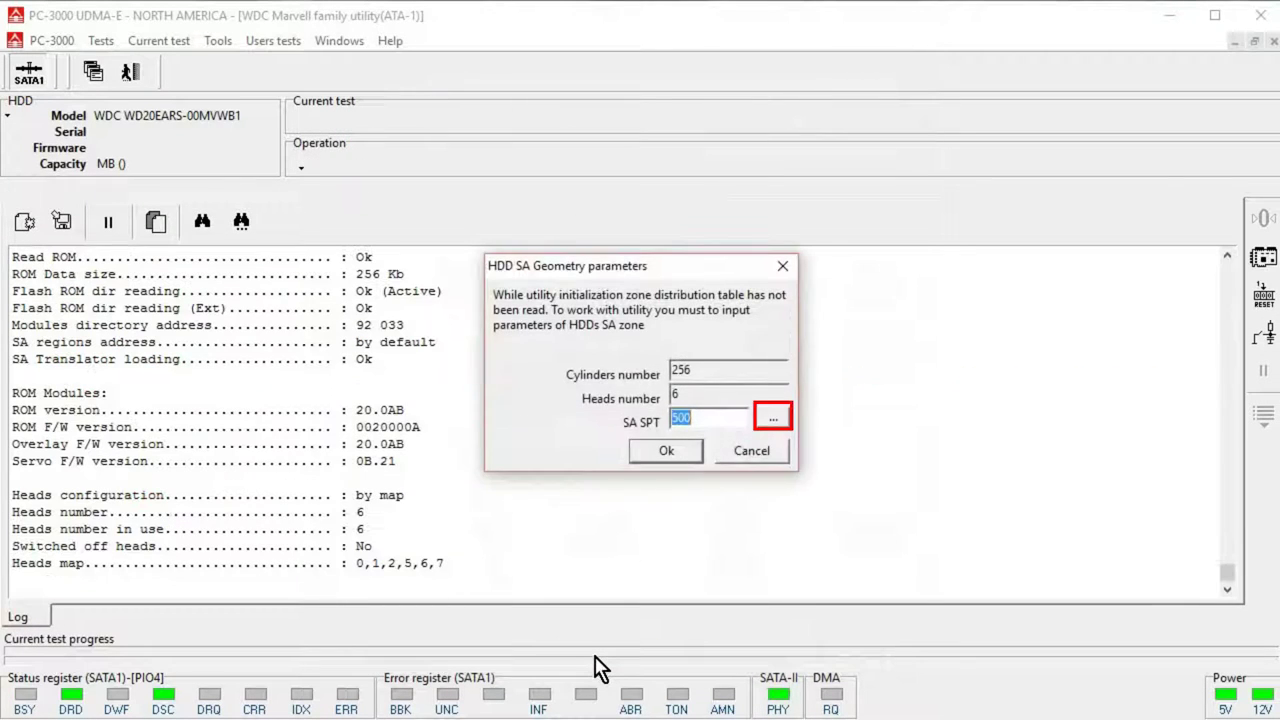
Request the SA SPT reading from the drive, accept the SA geometry parameters, and examine the service area entries in the log
left_click(784, 419)
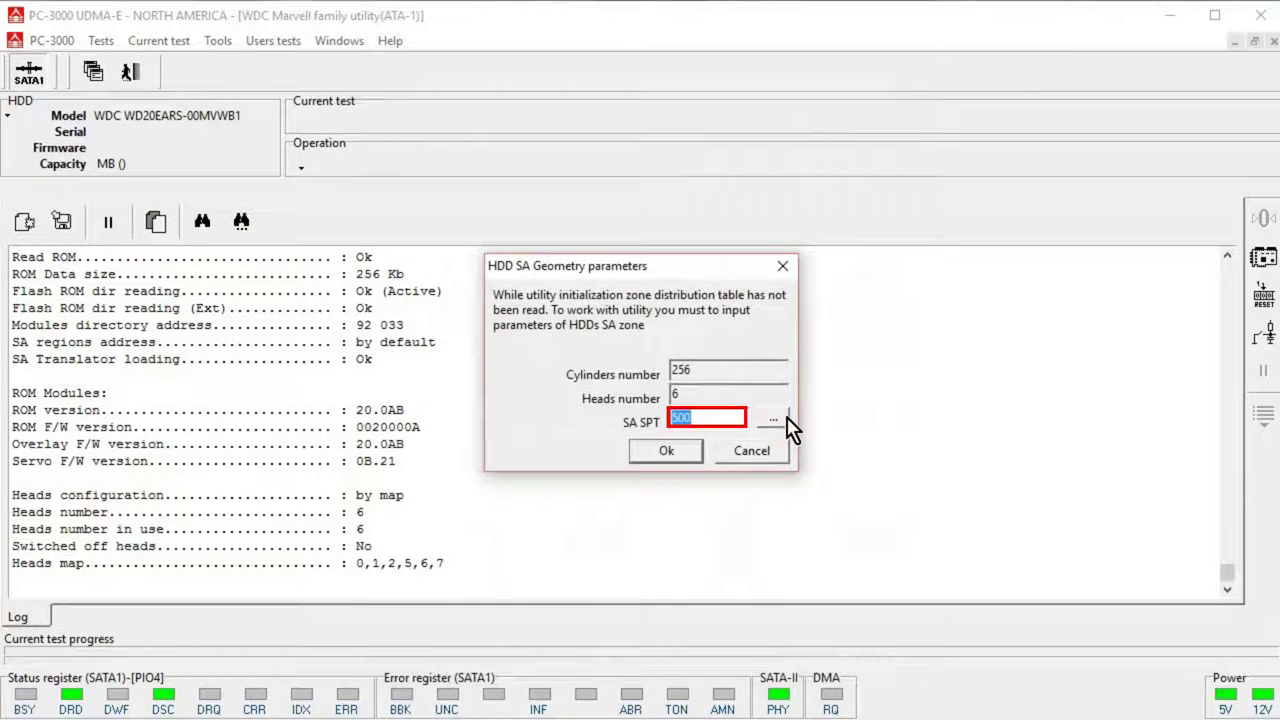
left_click(786, 418)
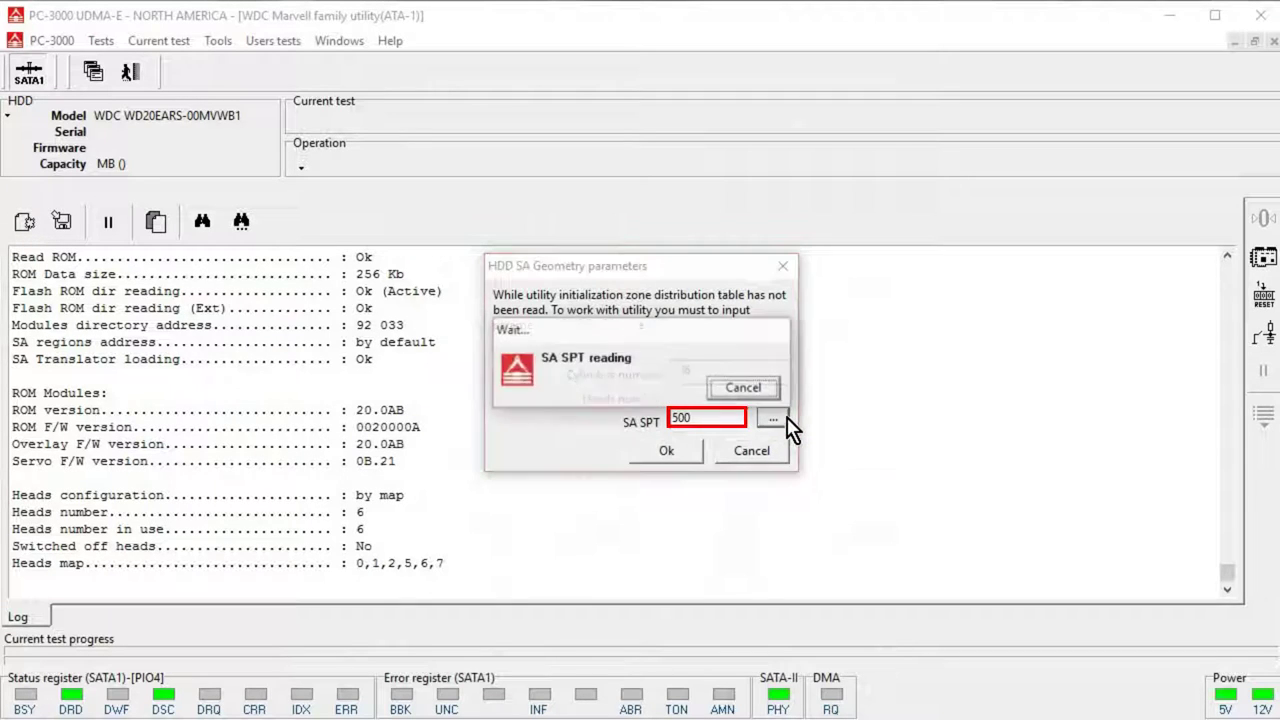
left_click(695, 450)
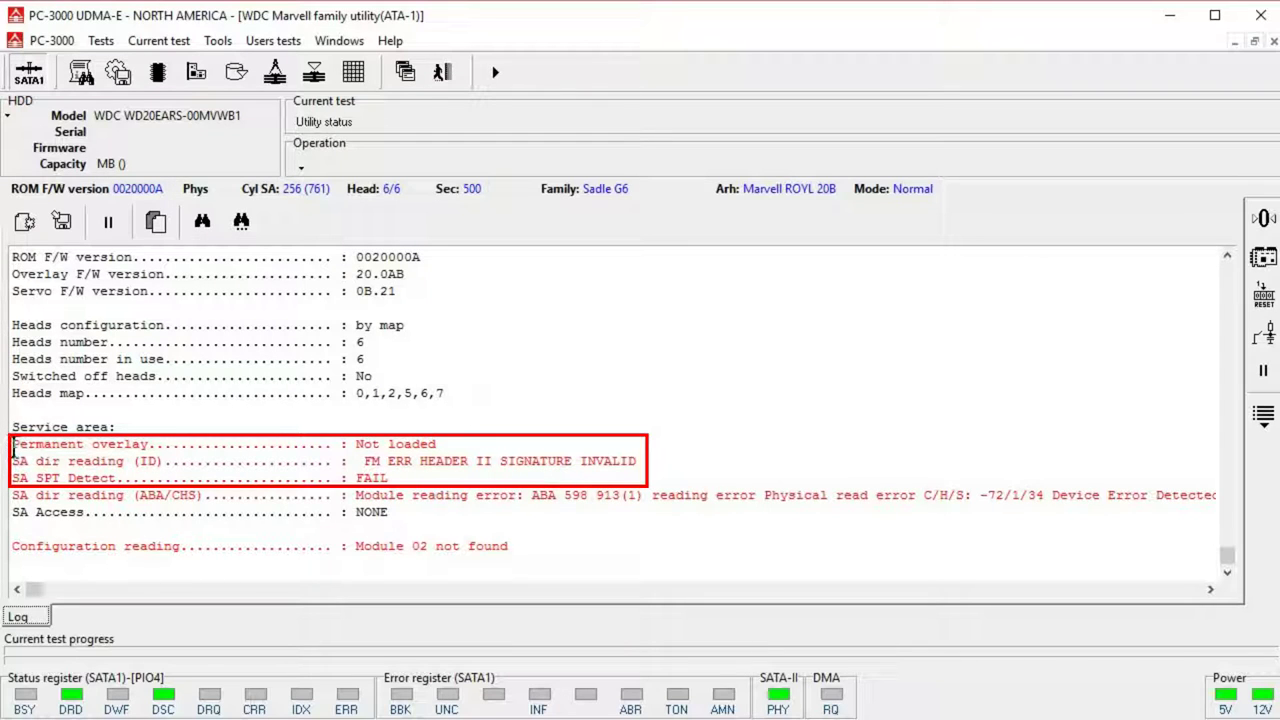
left_click_drag(13, 444, 563, 470)
left_click(562, 502)
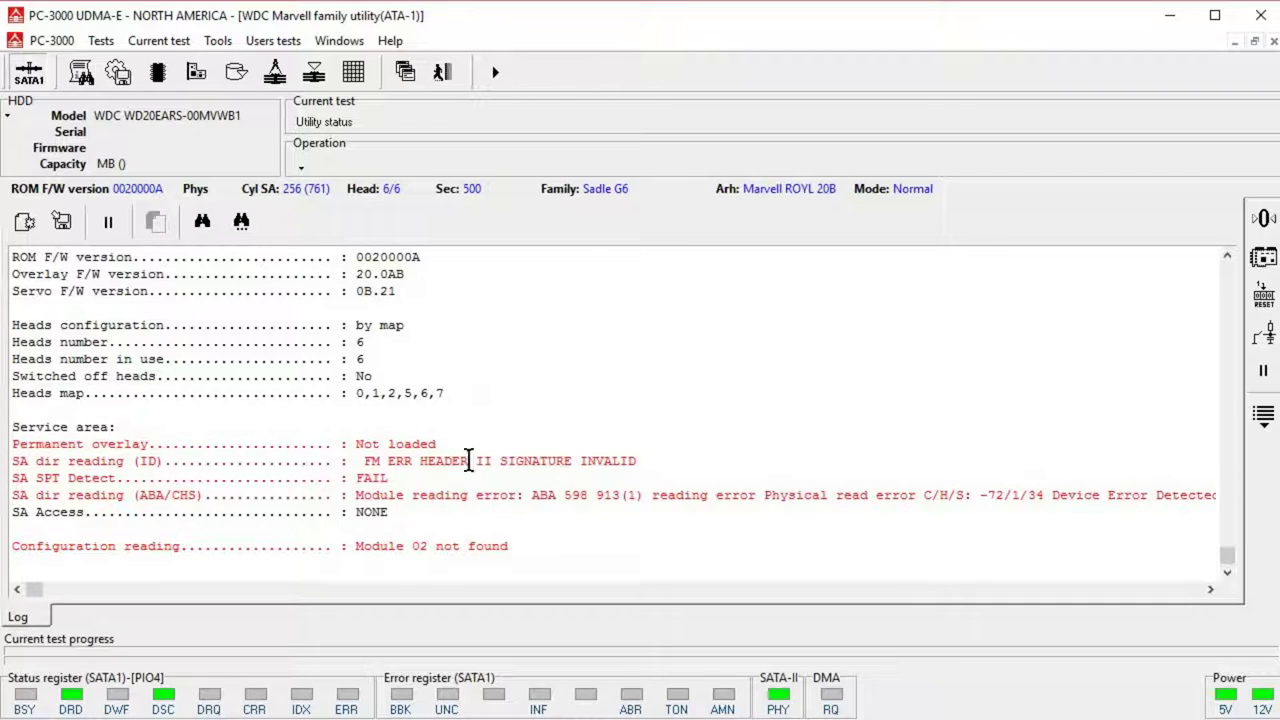
Set Write ROM to use the database and search the Sadle G6 folder with the ROM F/W version and MDL filters disabled
left_click(160, 72)
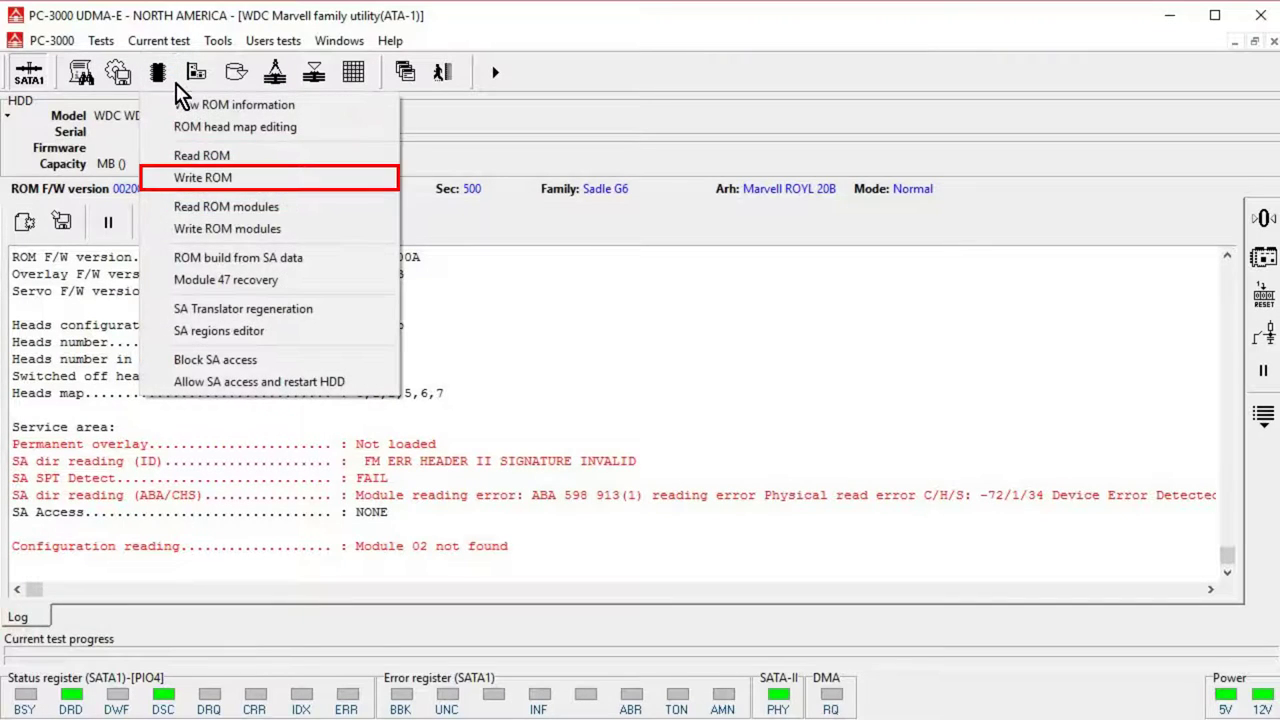
left_click(212, 179)
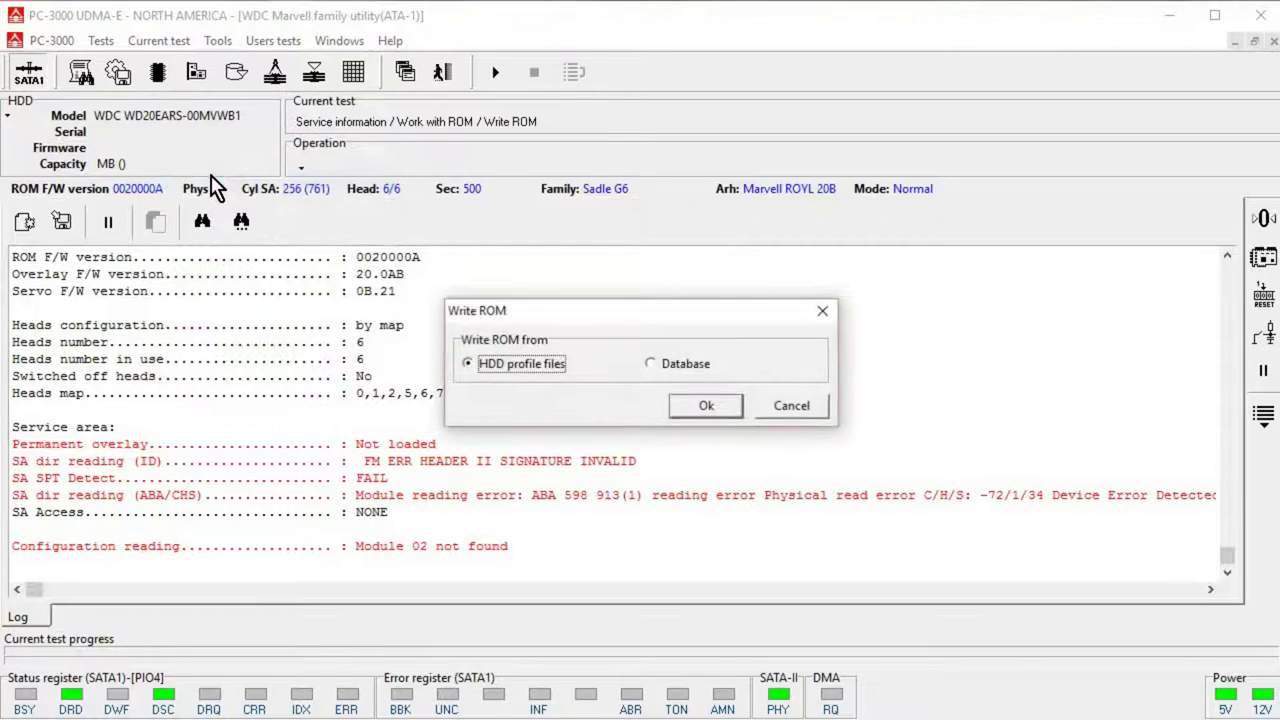
left_click(655, 365)
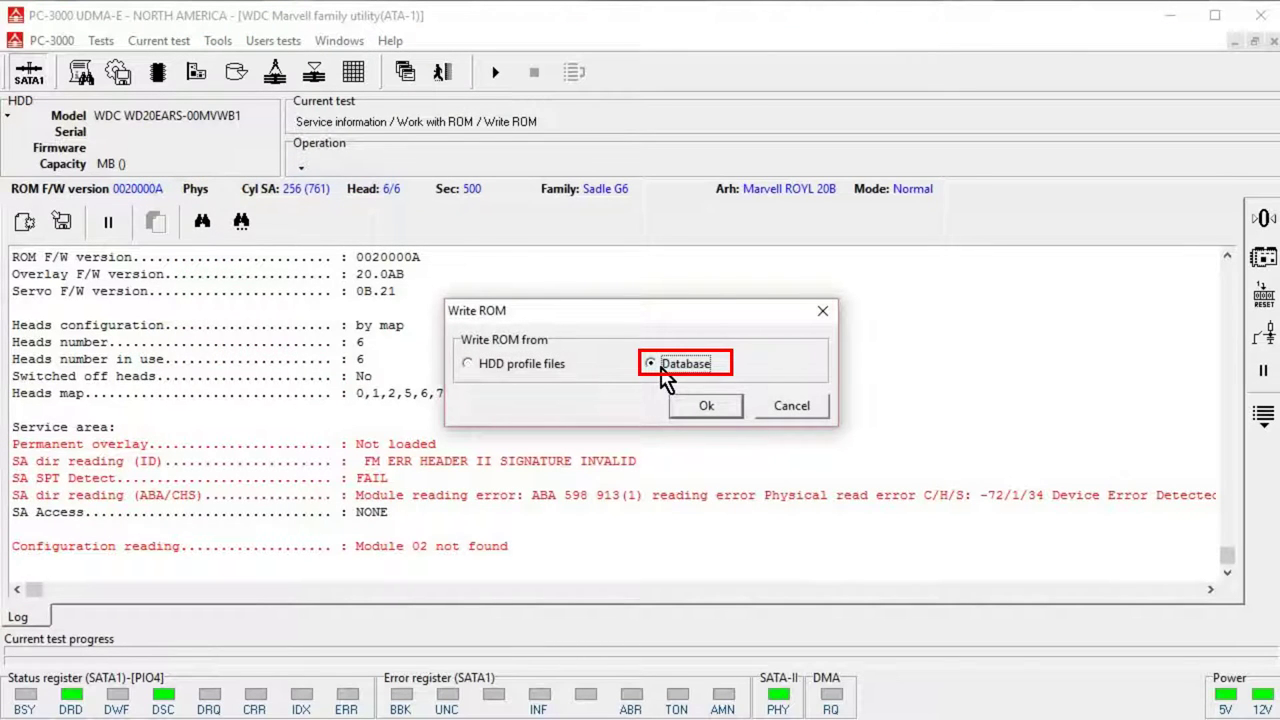
left_click(718, 407)
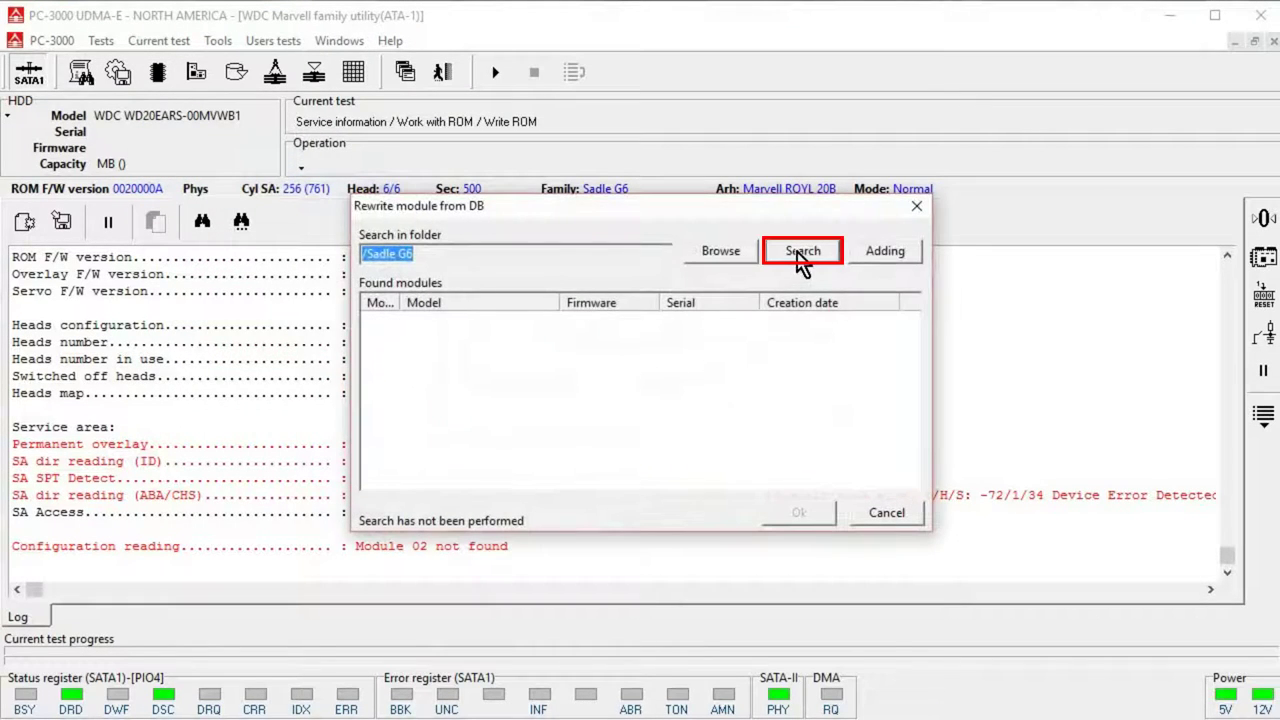
left_click(803, 253)
left_click(521, 304)
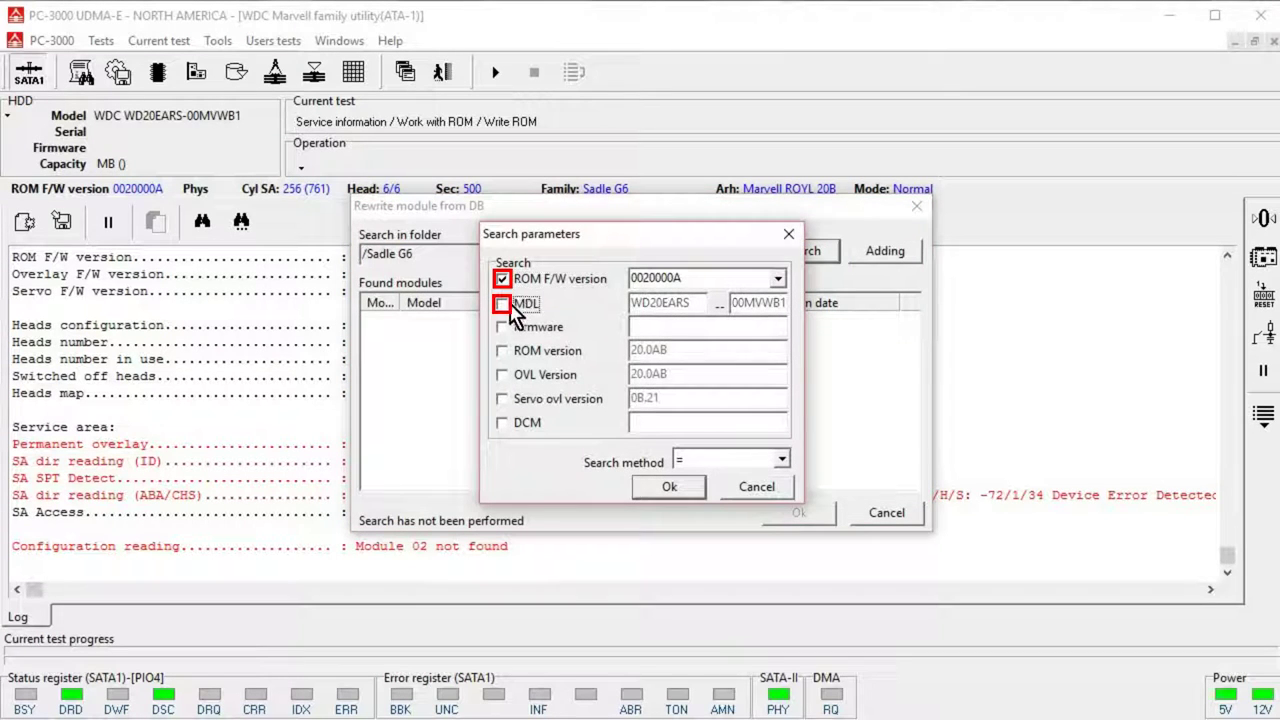
left_click(525, 280)
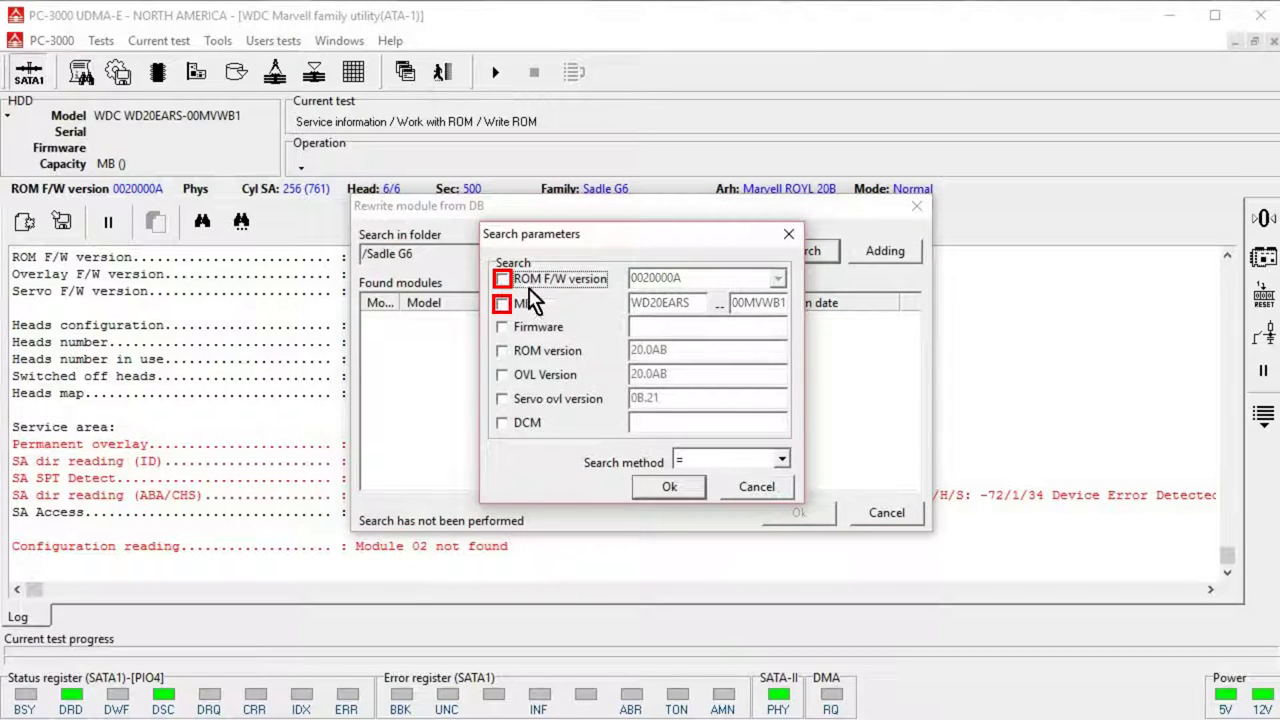
left_click(669, 487)
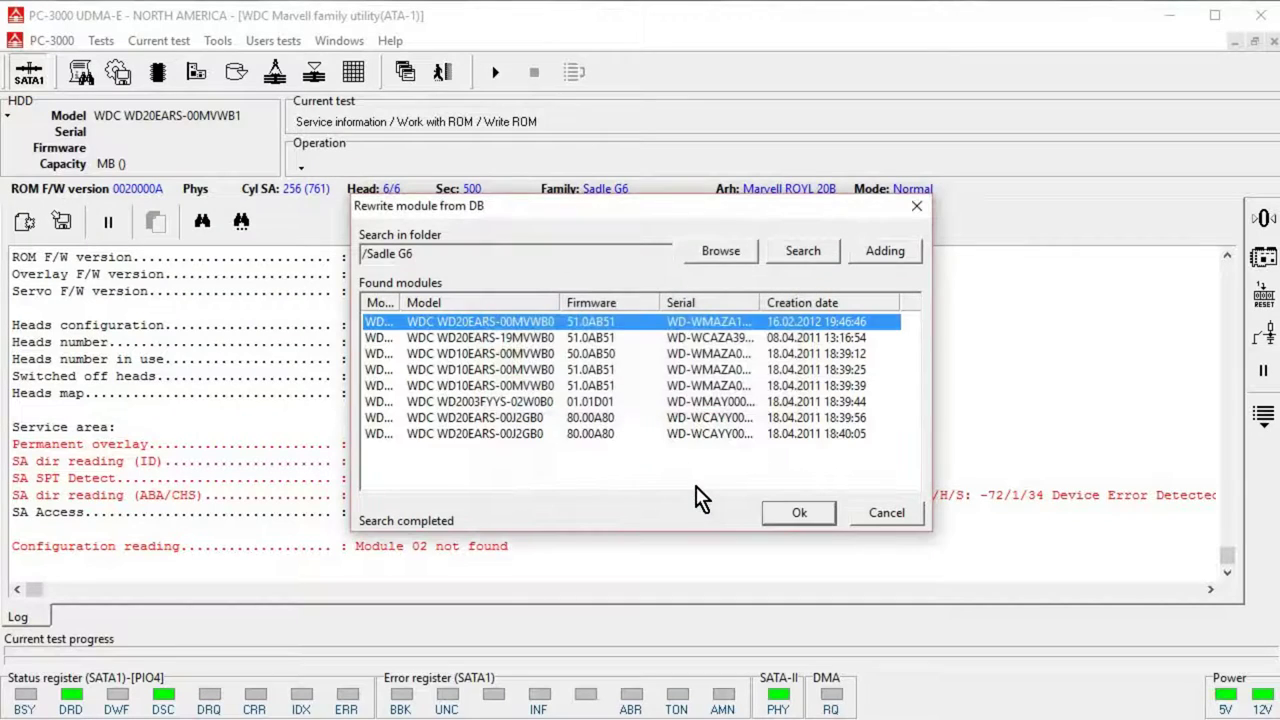
Write the WDC WD20EARS-00MVWB0 51.0AB51 ROM to the drive under the WDC WD20EARS-00MVWB1 profile, declining the resource backup
double_click(404, 300)
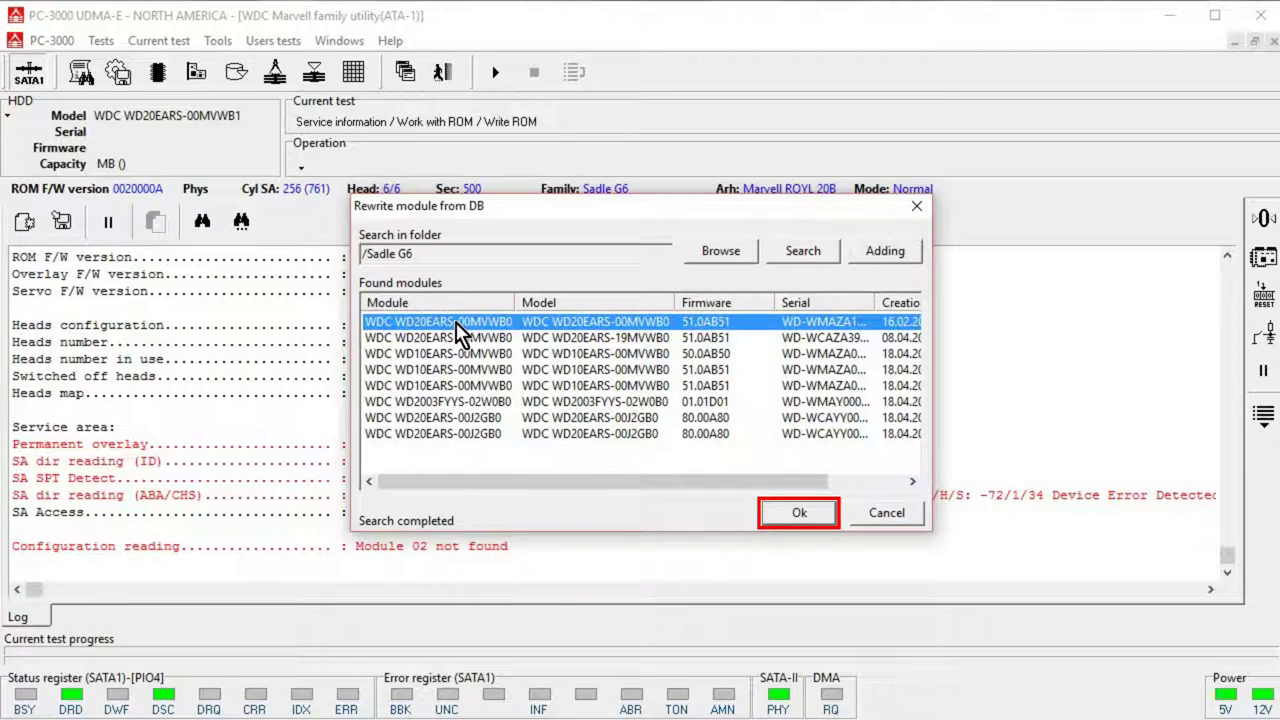
left_click(796, 515)
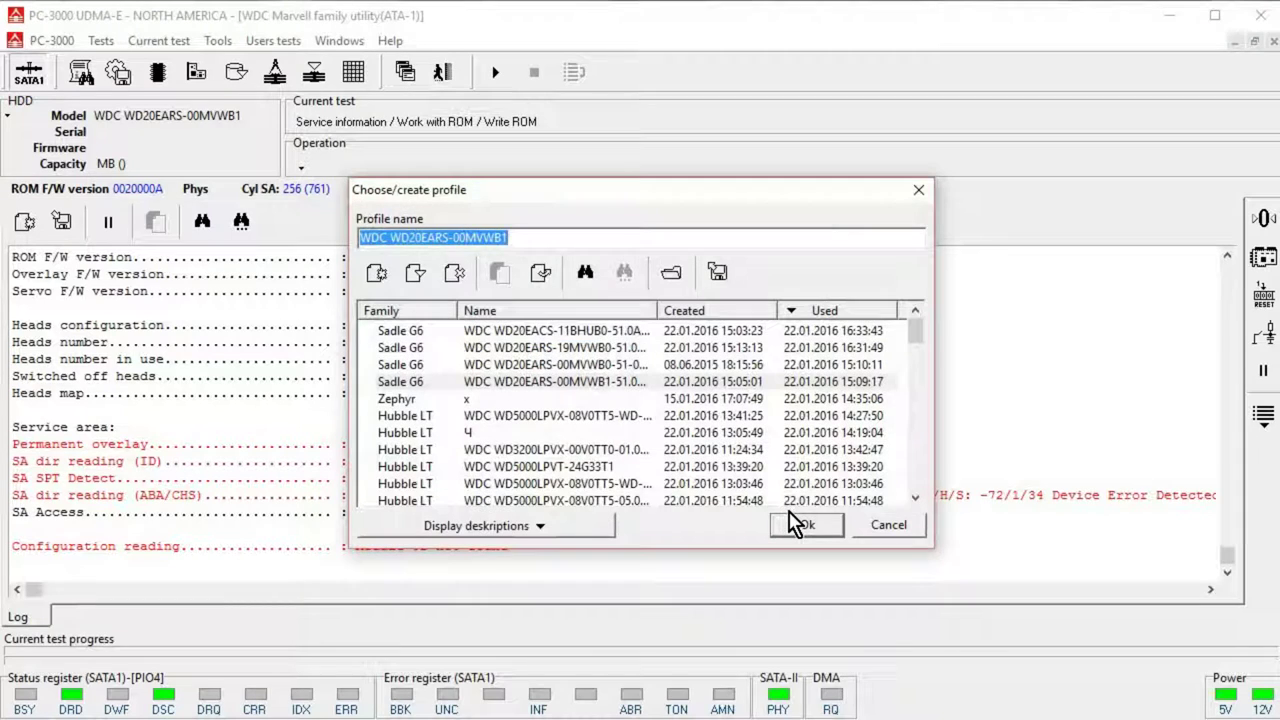
left_click(795, 524)
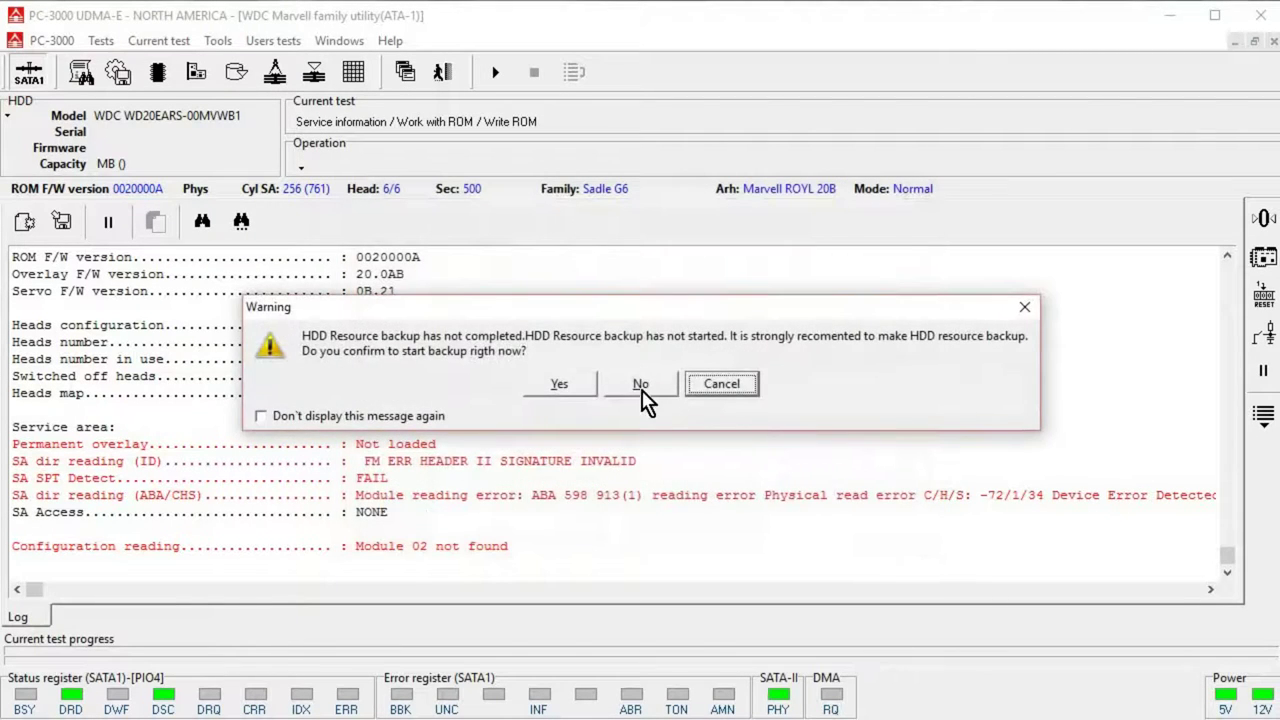
left_click(642, 385)
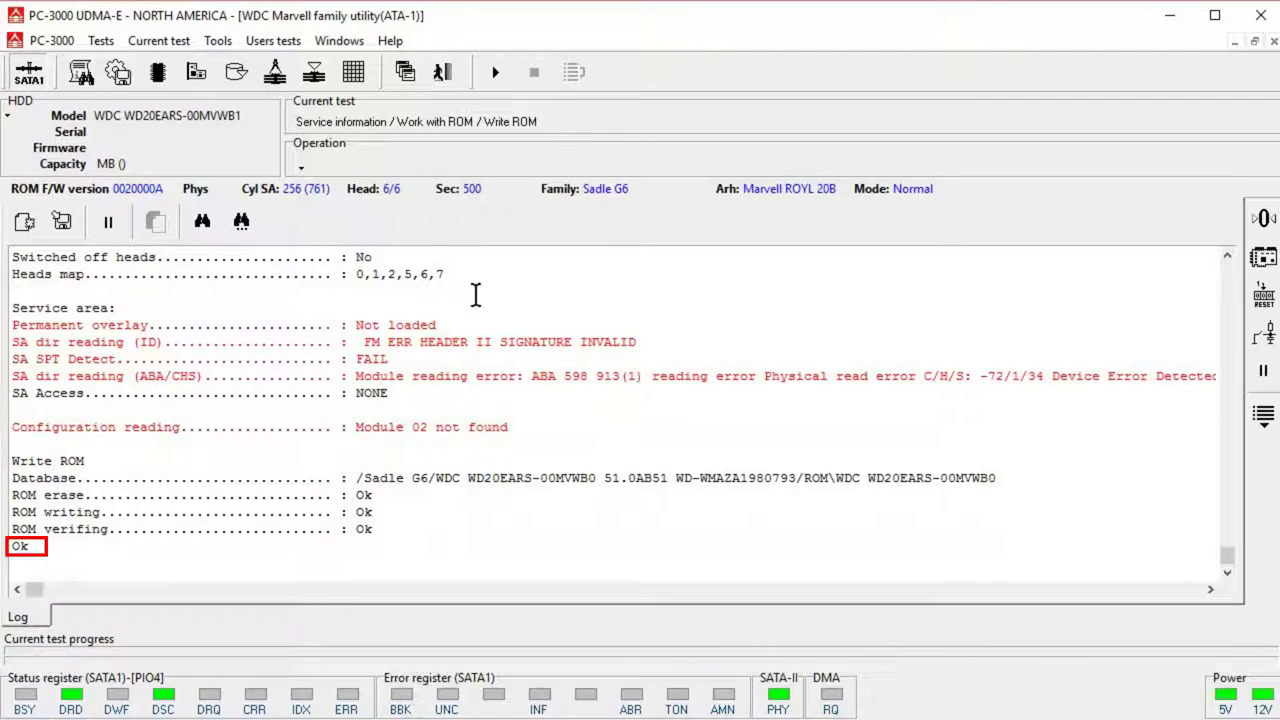
Power-cycle the drive and refresh its HDD ID
left_click(40, 94)
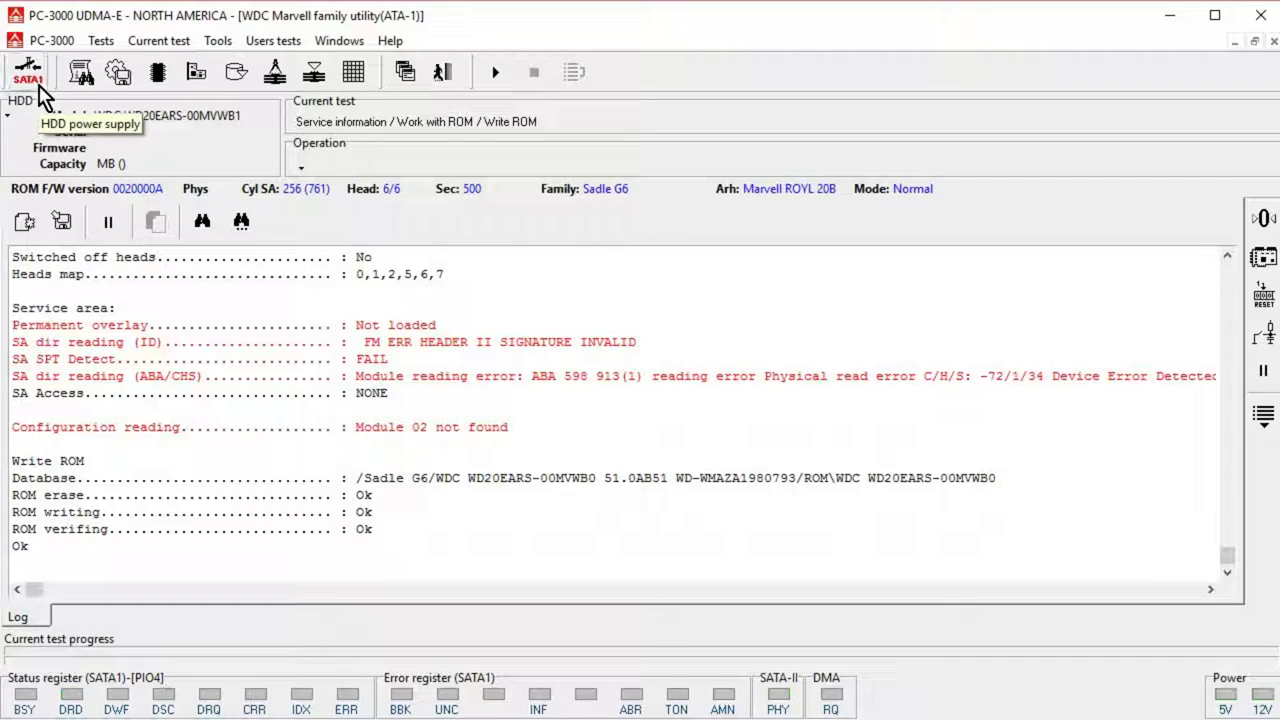
left_click(40, 94)
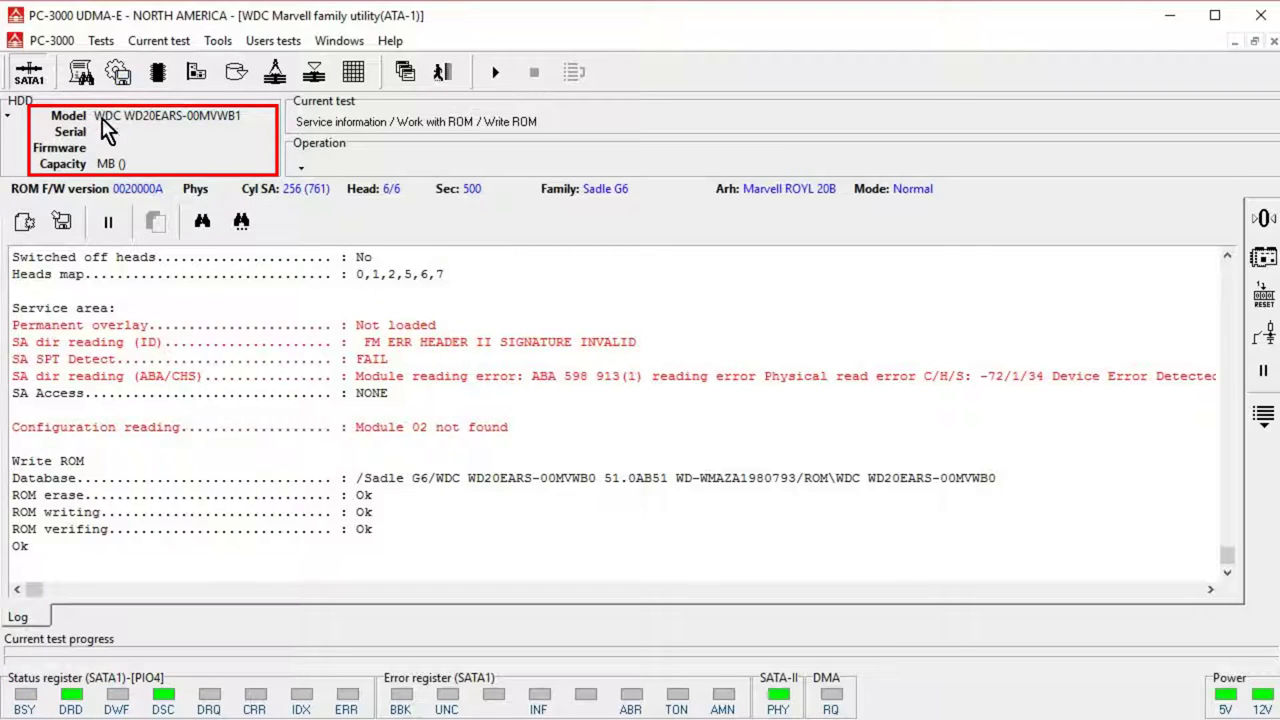
right_click(203, 155)
left_click(248, 214)
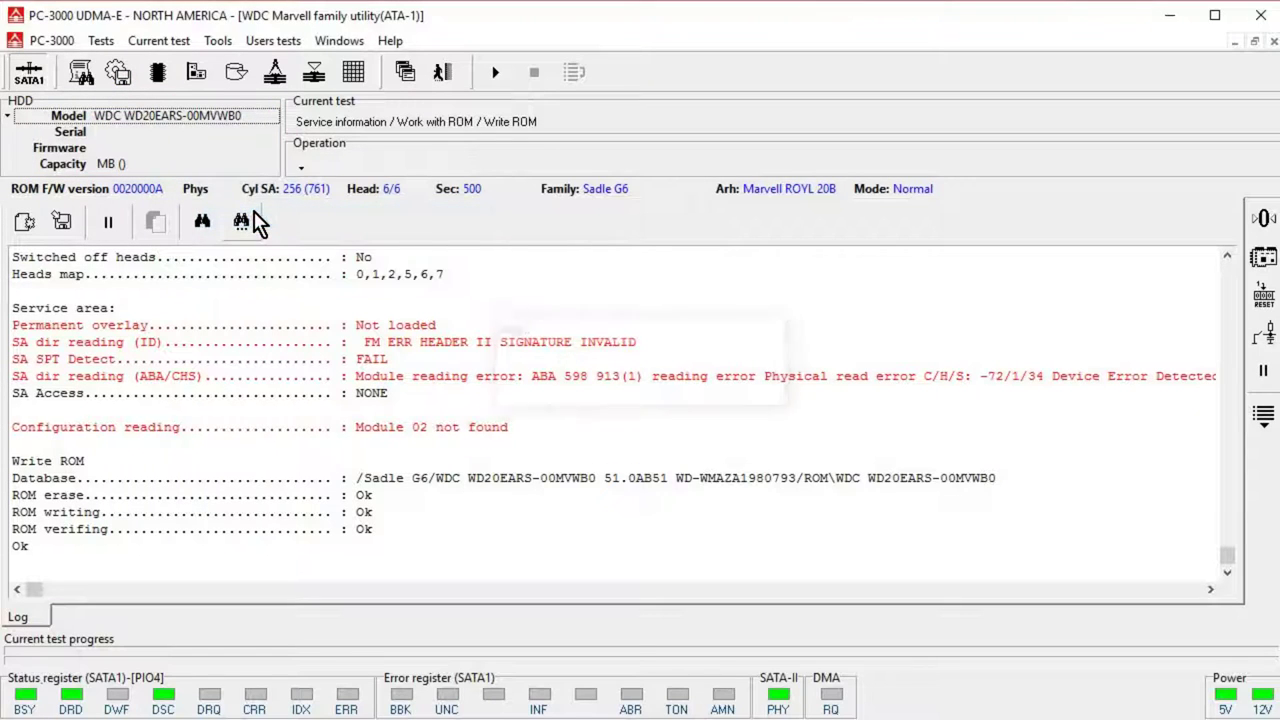
right_click(244, 146)
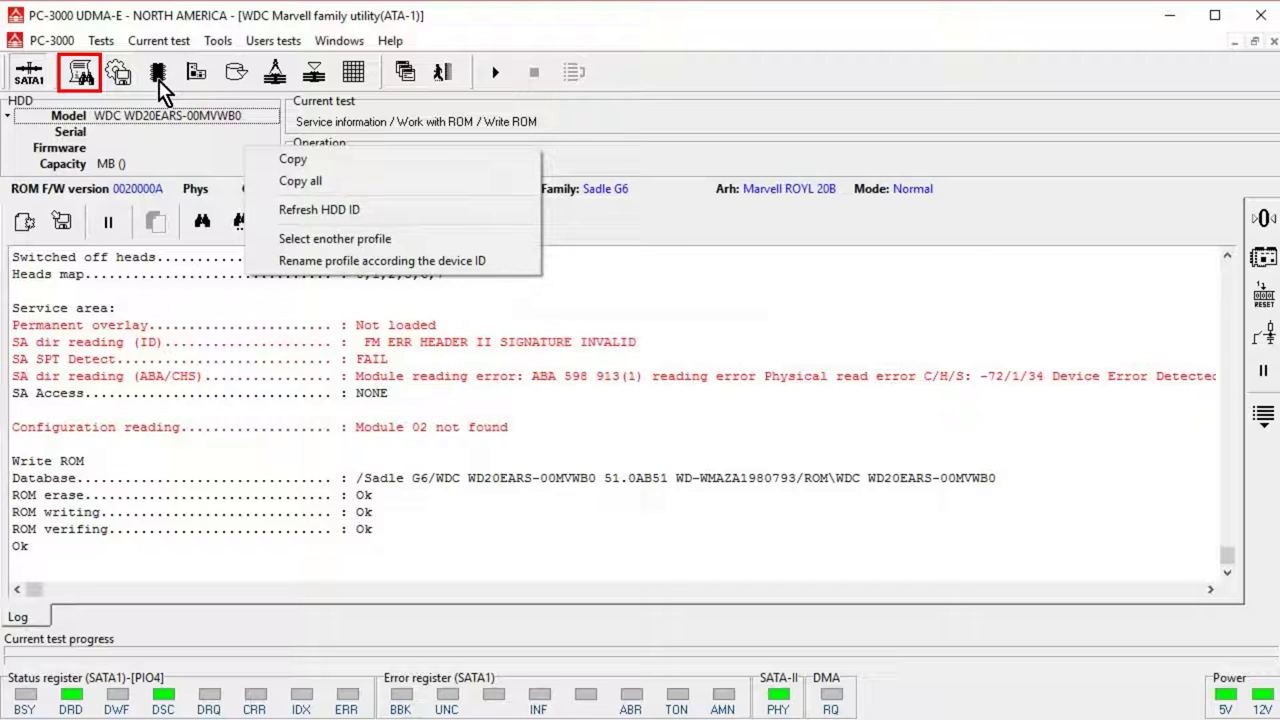
Check service area access by rereading the SA SPT from the drive in Utility status, and close it without applying changes
left_click(82, 80)
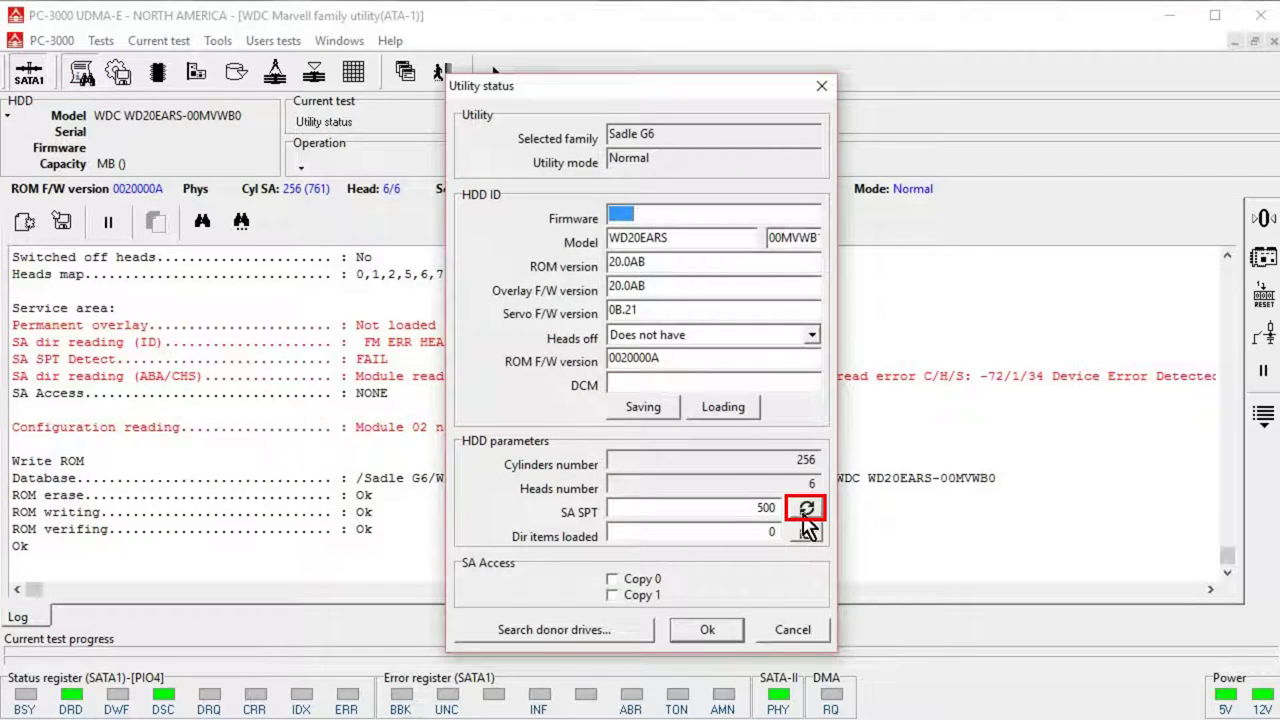
left_click(812, 511)
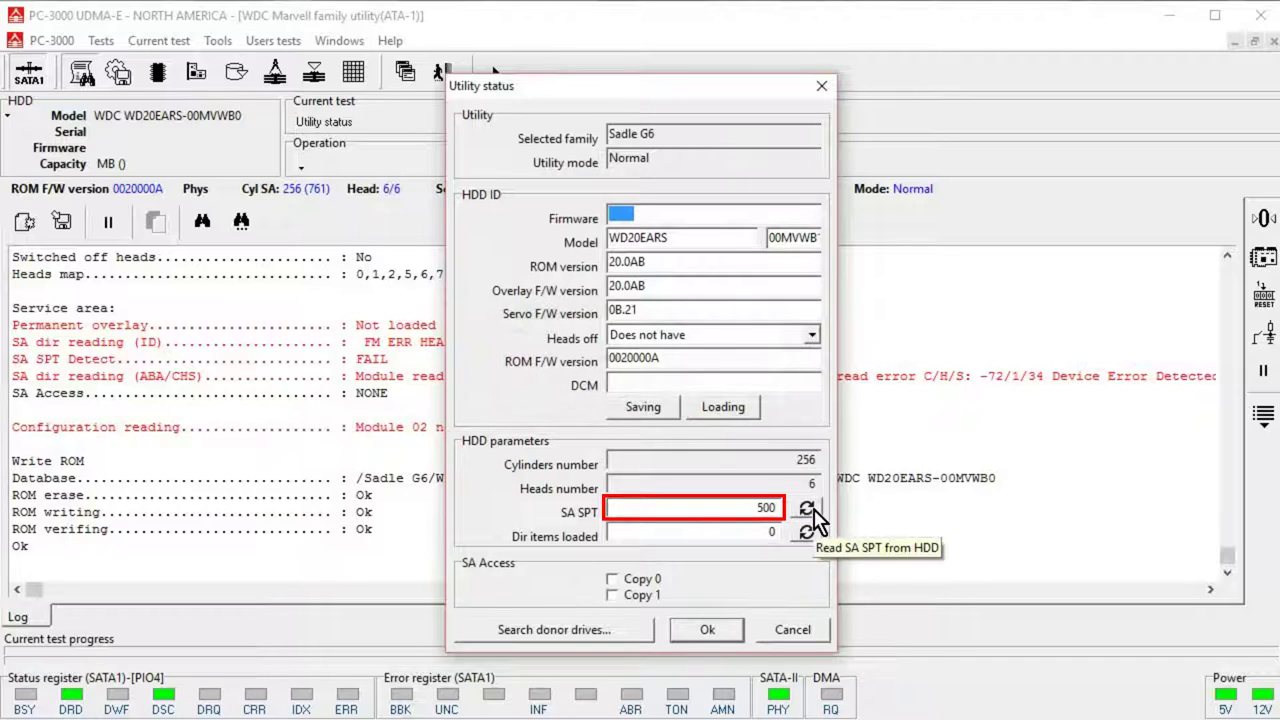
left_click(808, 510)
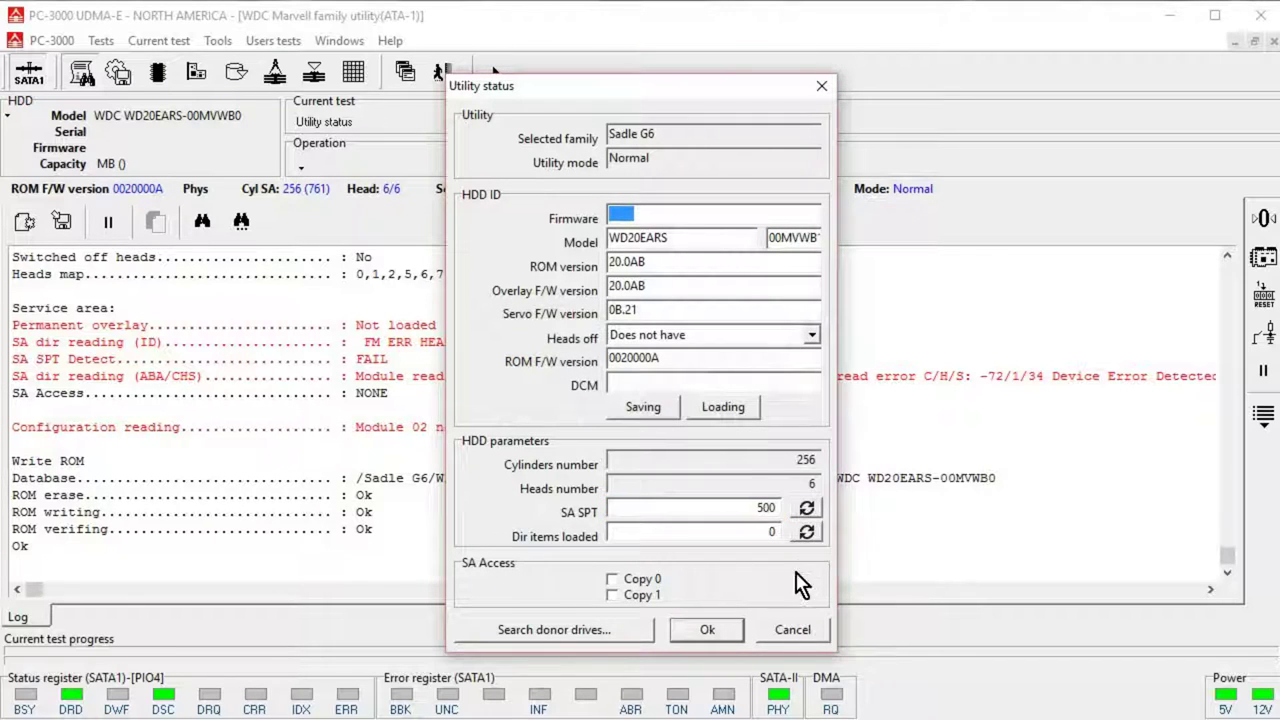
left_click(792, 630)
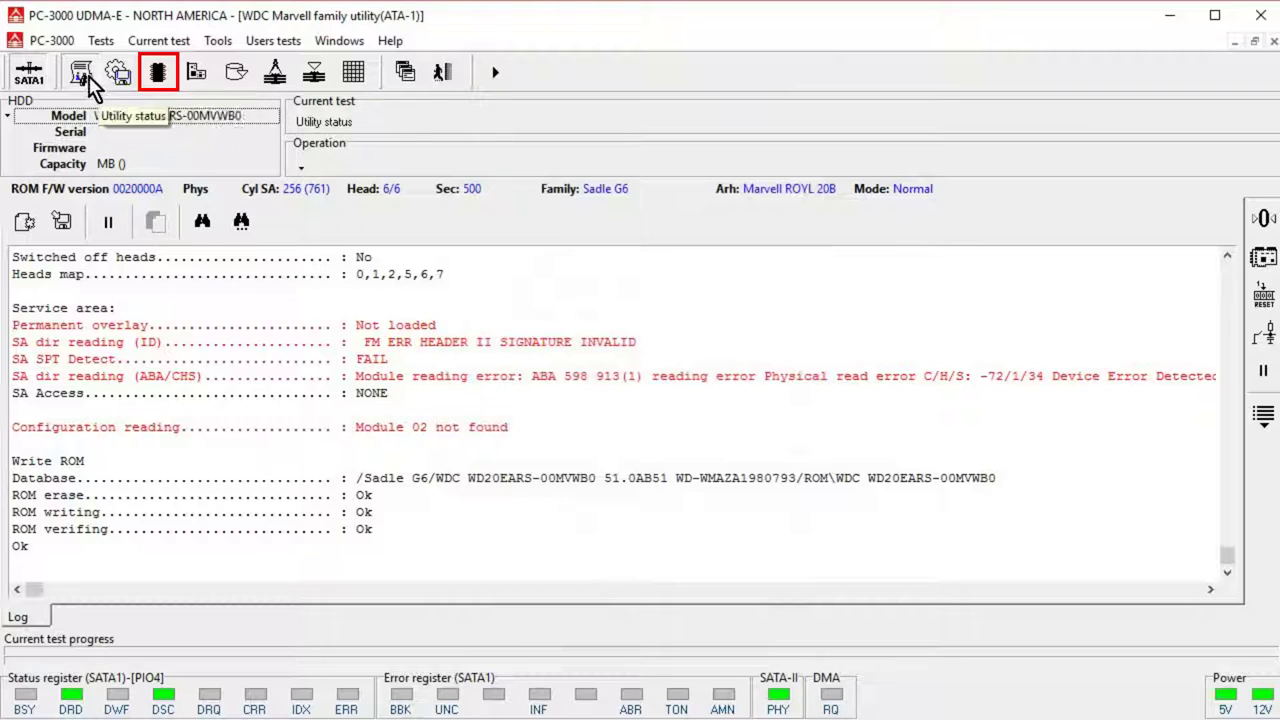
Search the Sadle G6 database folder for another ROM to write, with the ROM F/W version and MDL filters unchecked
left_click(157, 72)
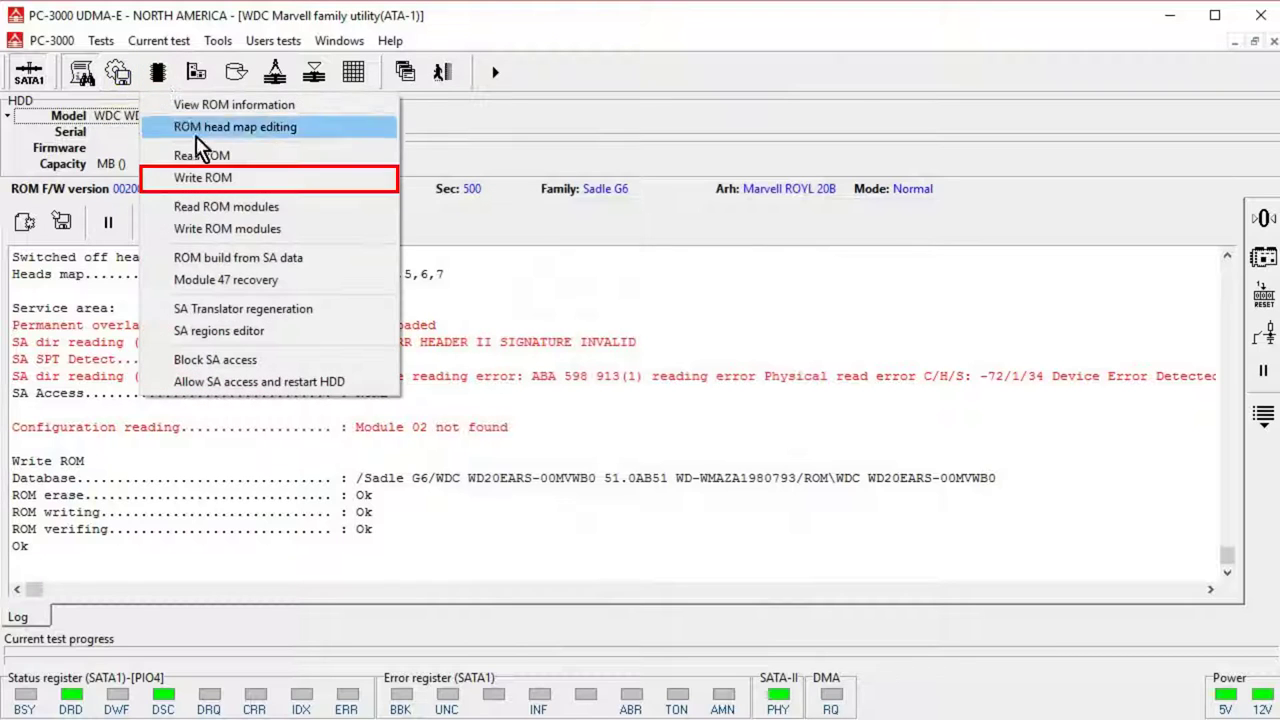
left_click(253, 186)
left_click(701, 406)
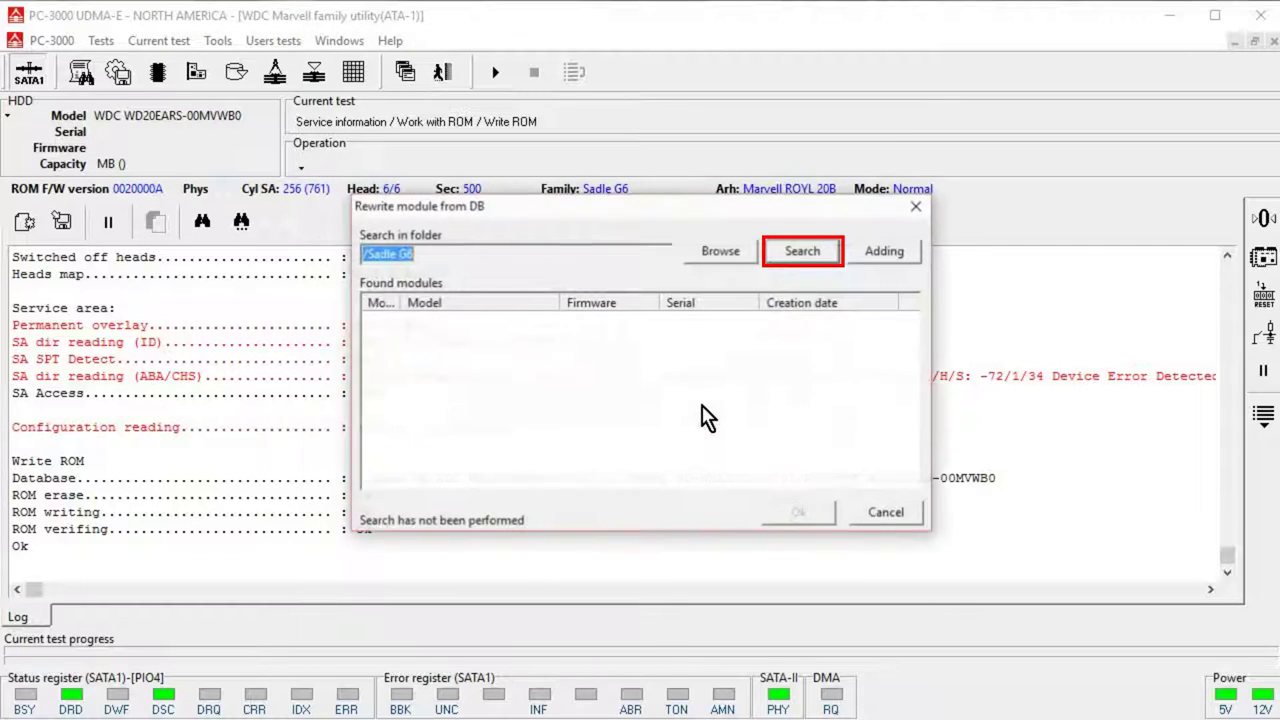
left_click(802, 251)
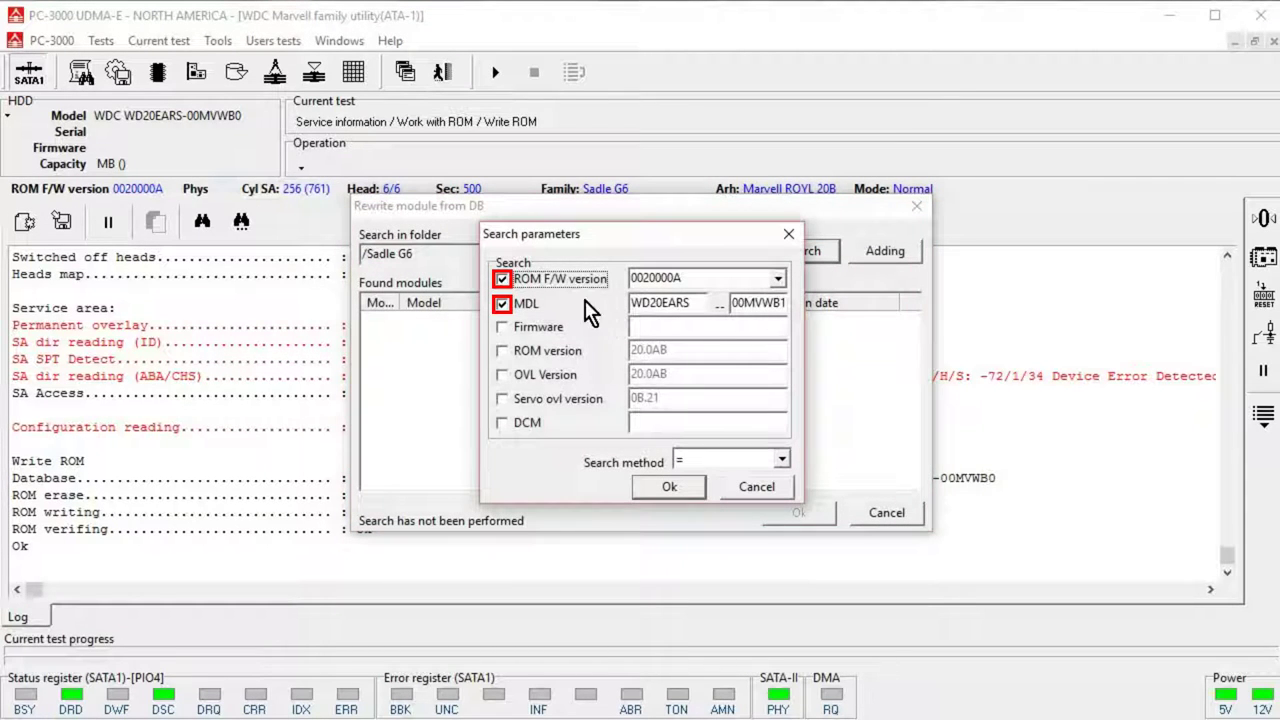
left_click(502, 279)
left_click(502, 303)
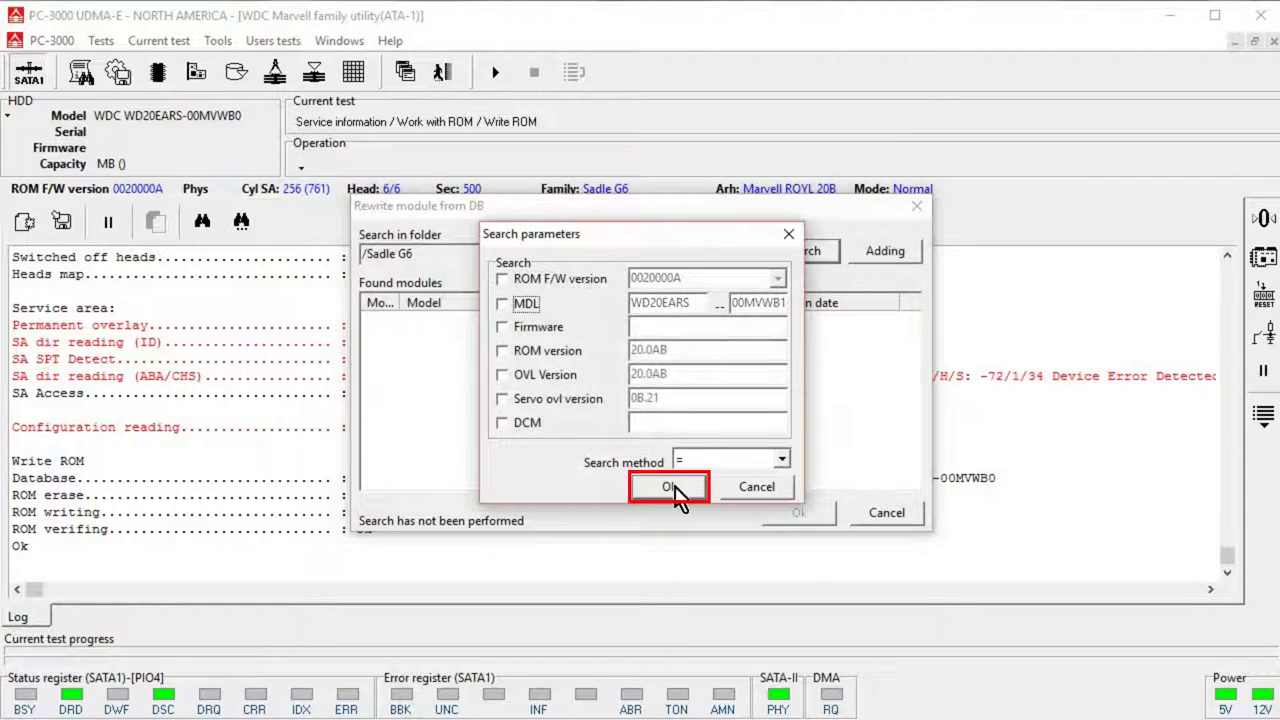
left_click(668, 487)
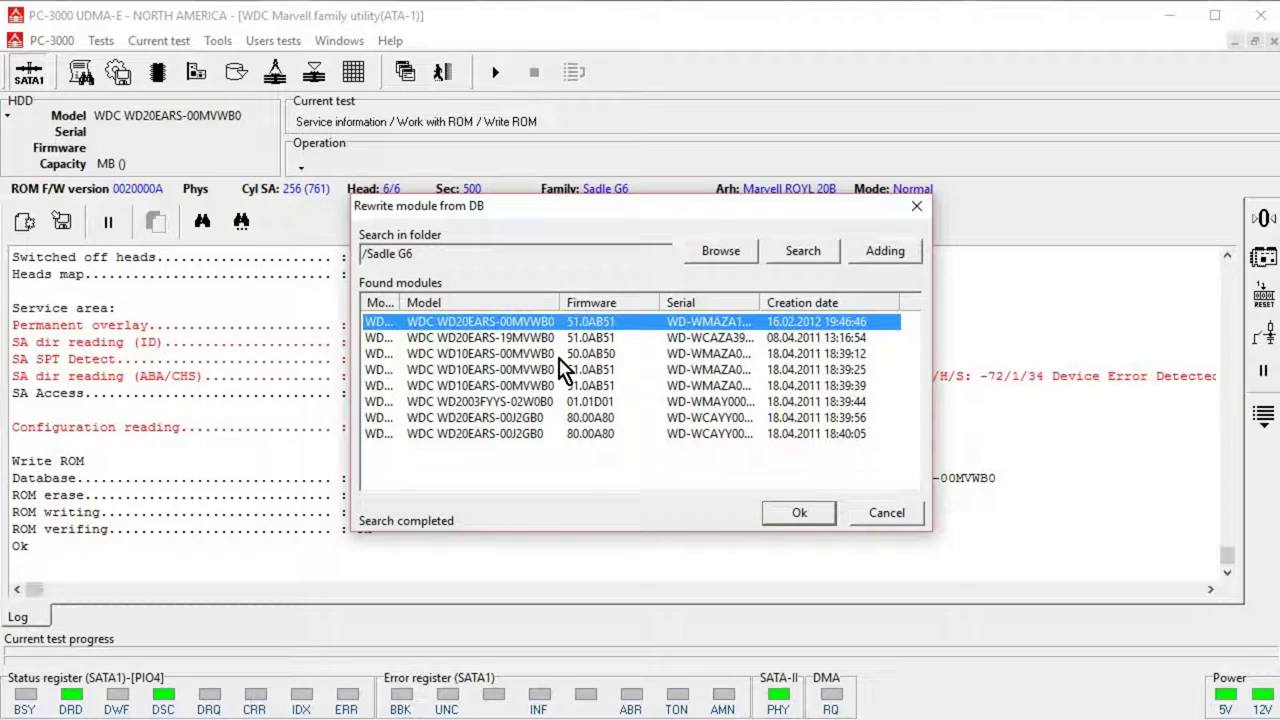
Write the WDC WD10EARS-00MVWB0 50.0AB50 ROM from the database to the drive, declining the resource backup
left_click(559, 355)
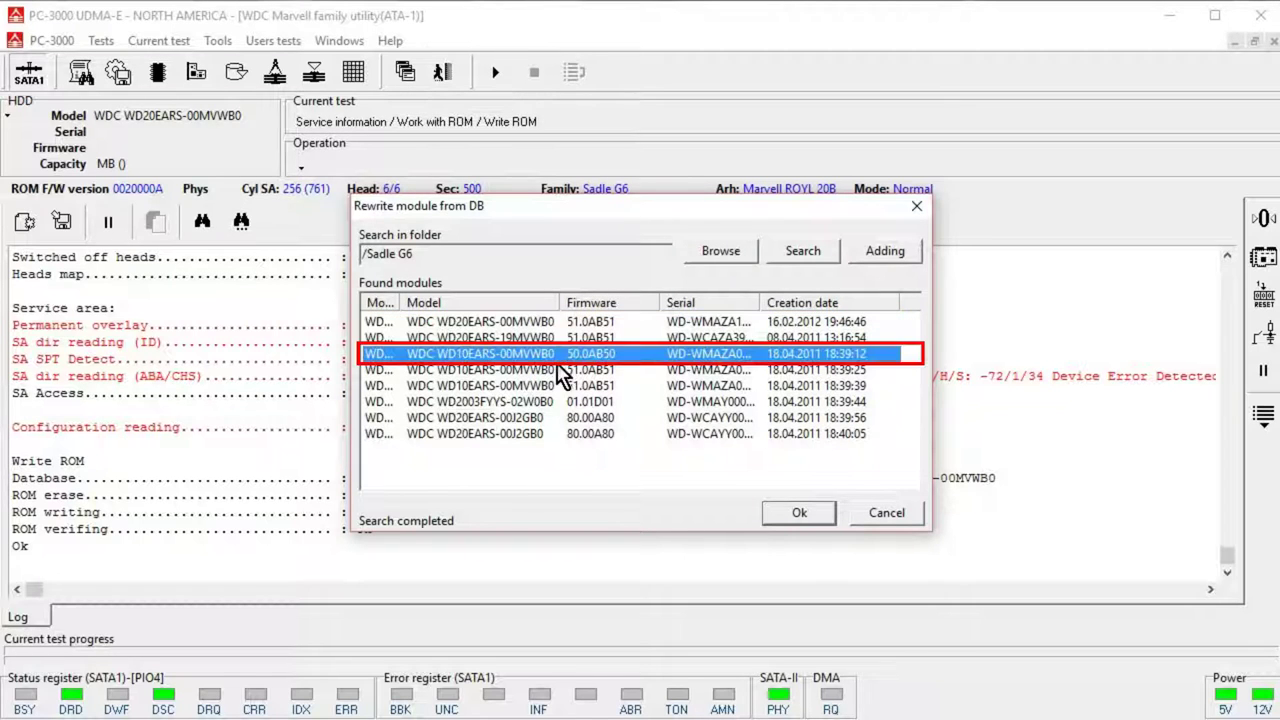
left_click(829, 513)
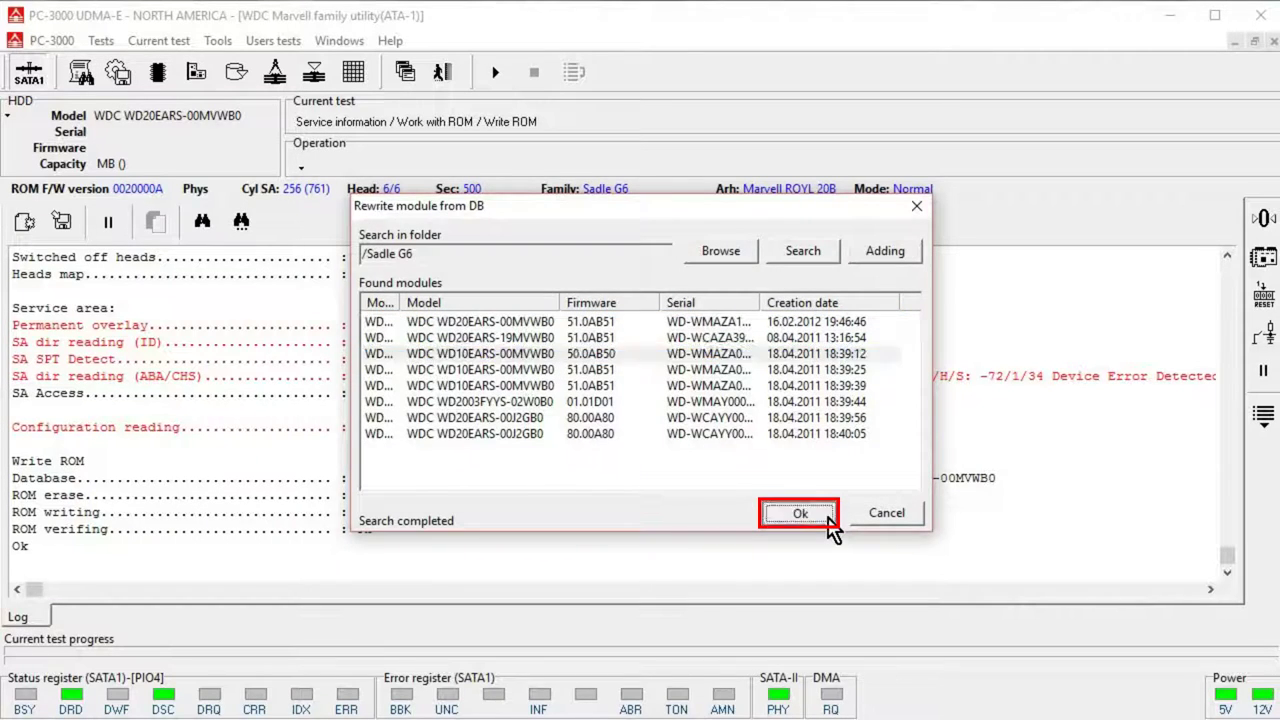
left_click(654, 383)
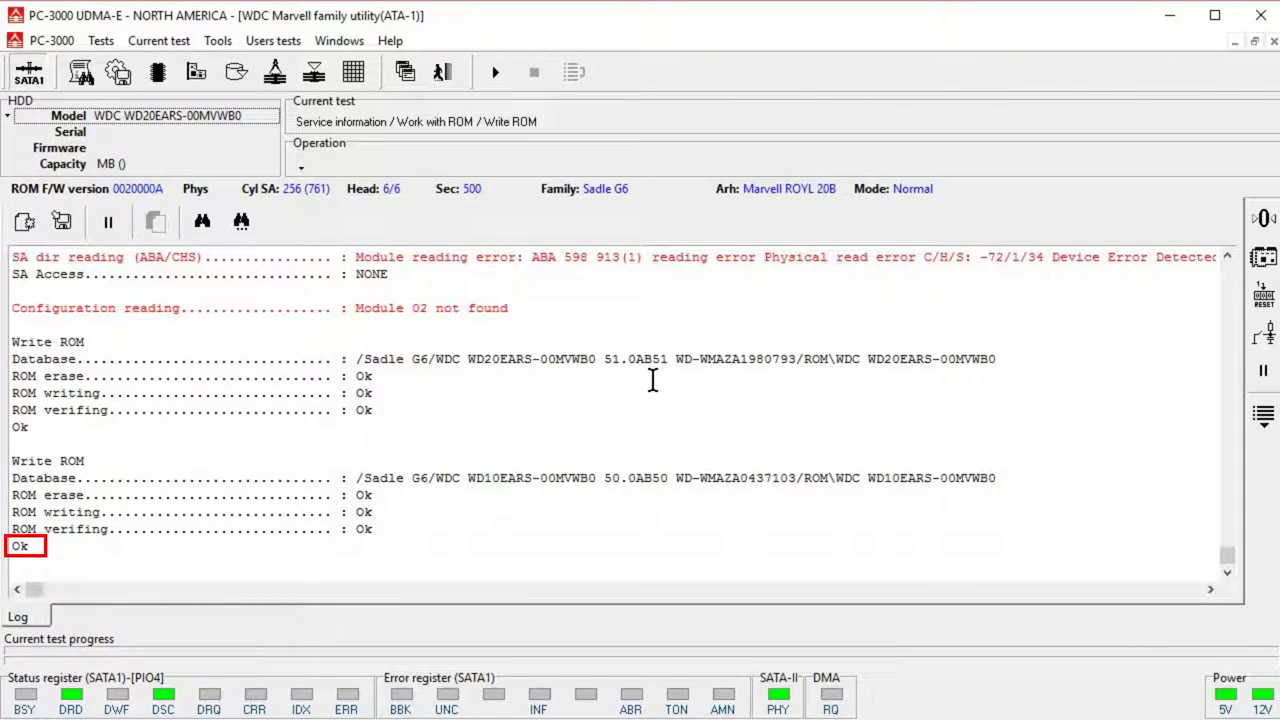
Power-cycle the drive and refresh its HDD ID to test the WD10EARS-00MVWB0 ROM
left_click(33, 78)
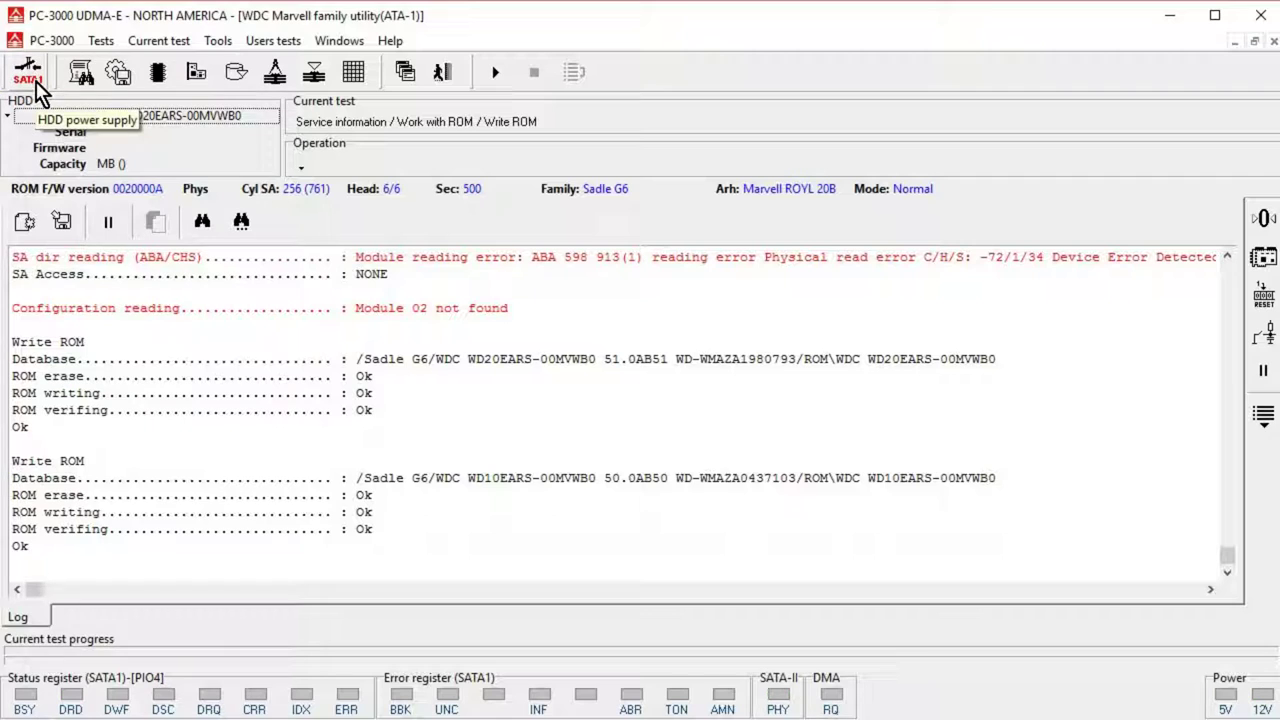
left_click(36, 84)
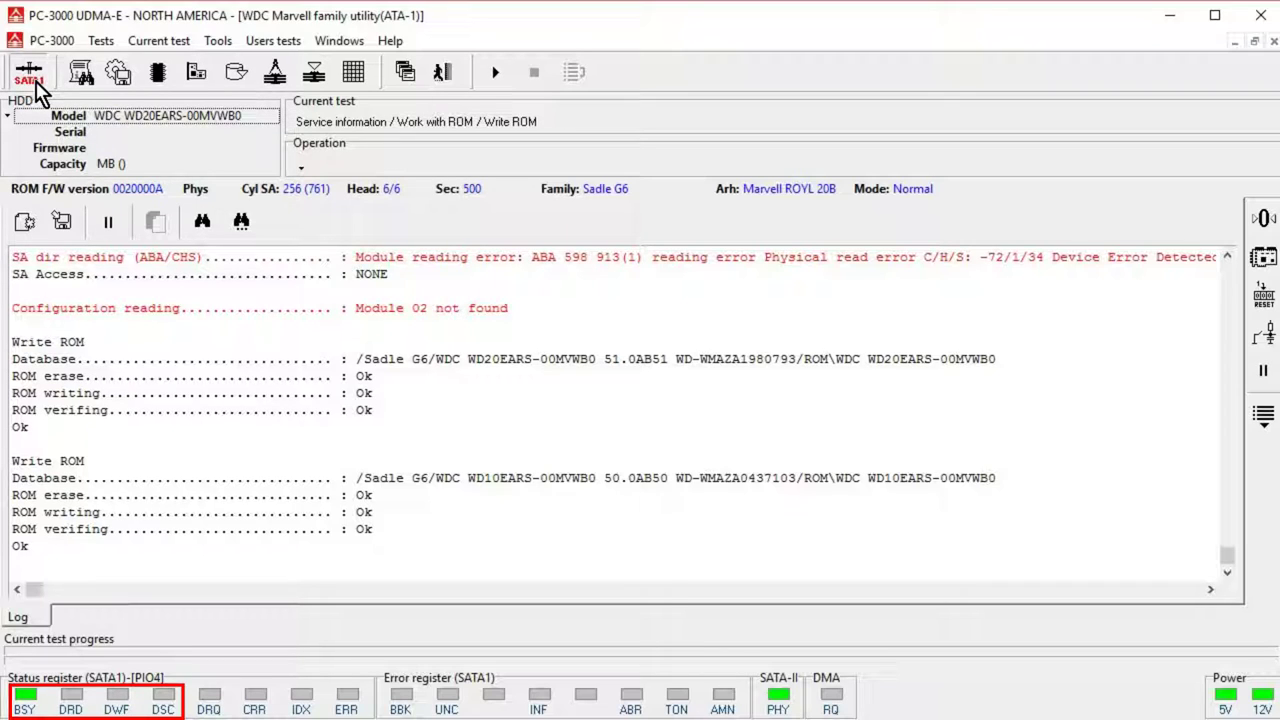
right_click(214, 170)
left_click(268, 224)
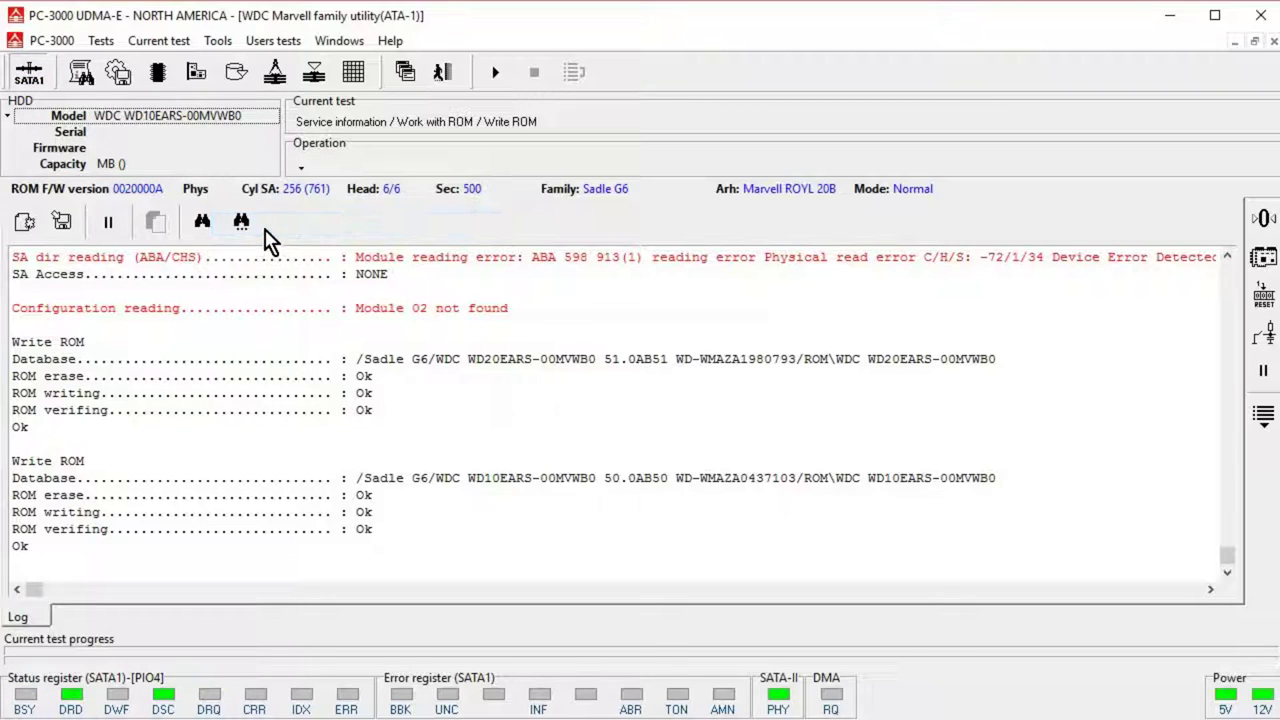
Check service area access by rereading the SA SPT from the drive in Utility status, and close it without applying changes
left_click(85, 84)
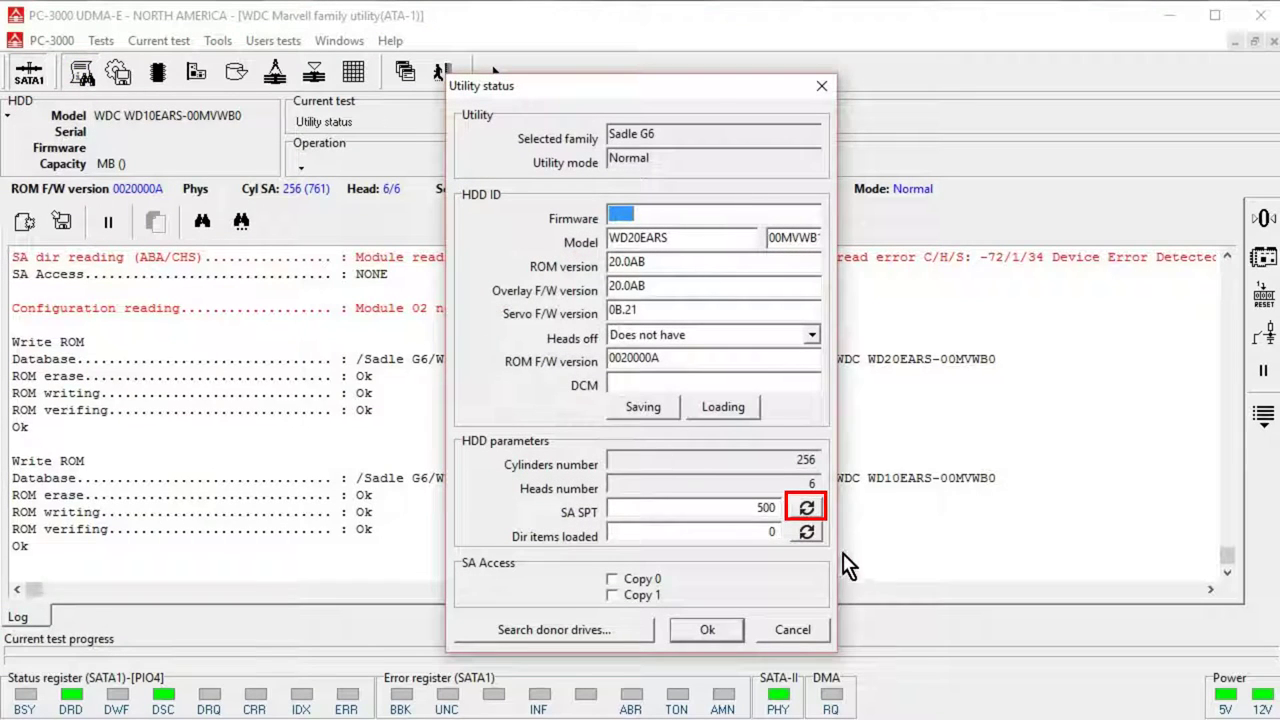
left_click(807, 508)
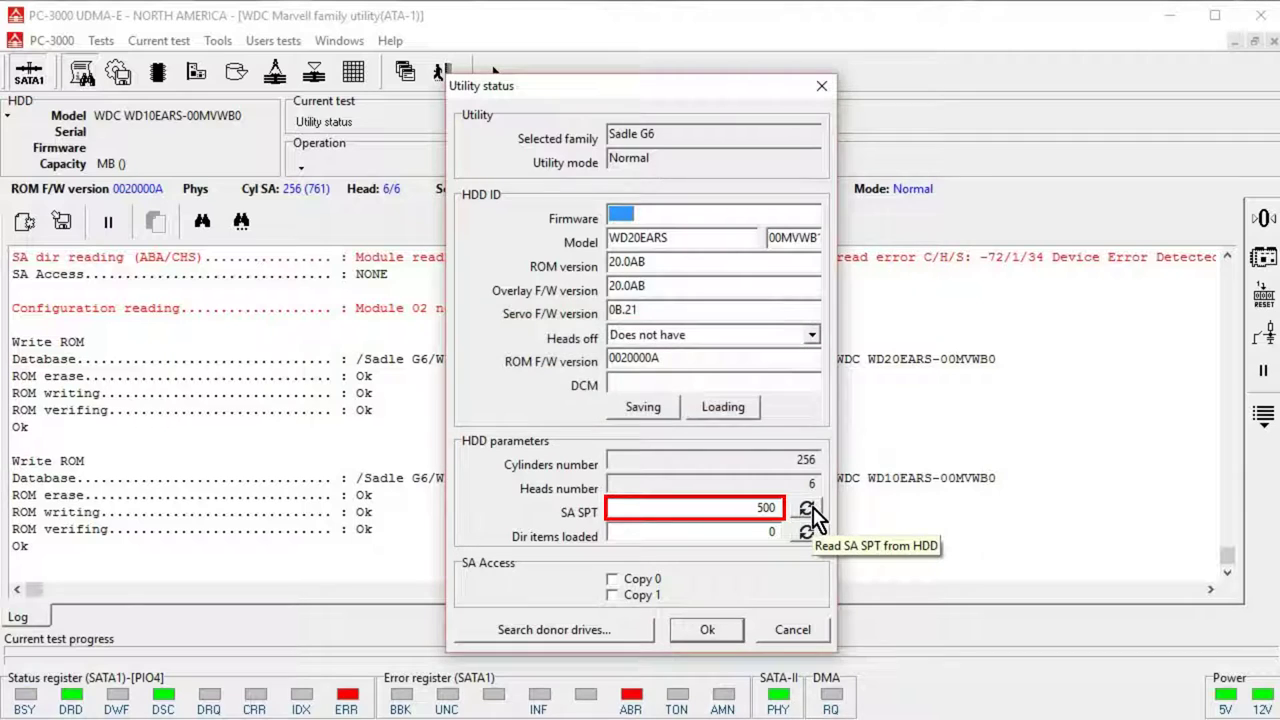
left_click(811, 510)
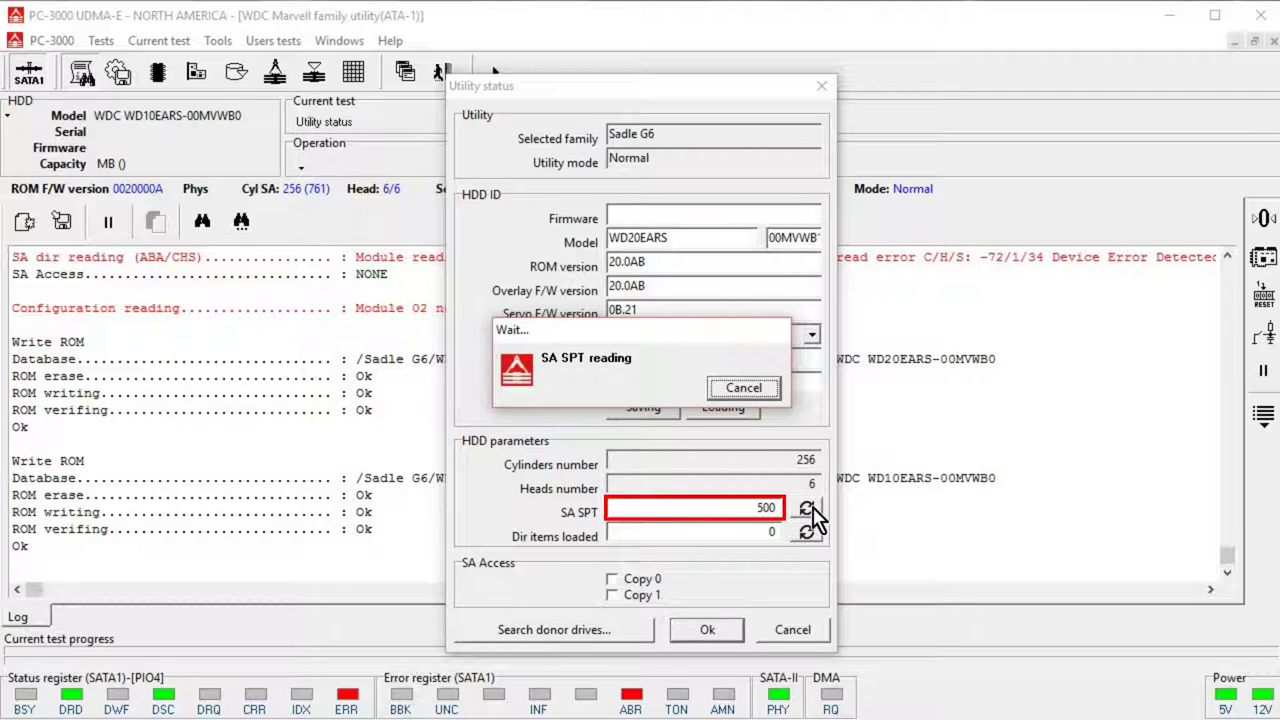
left_click(792, 630)
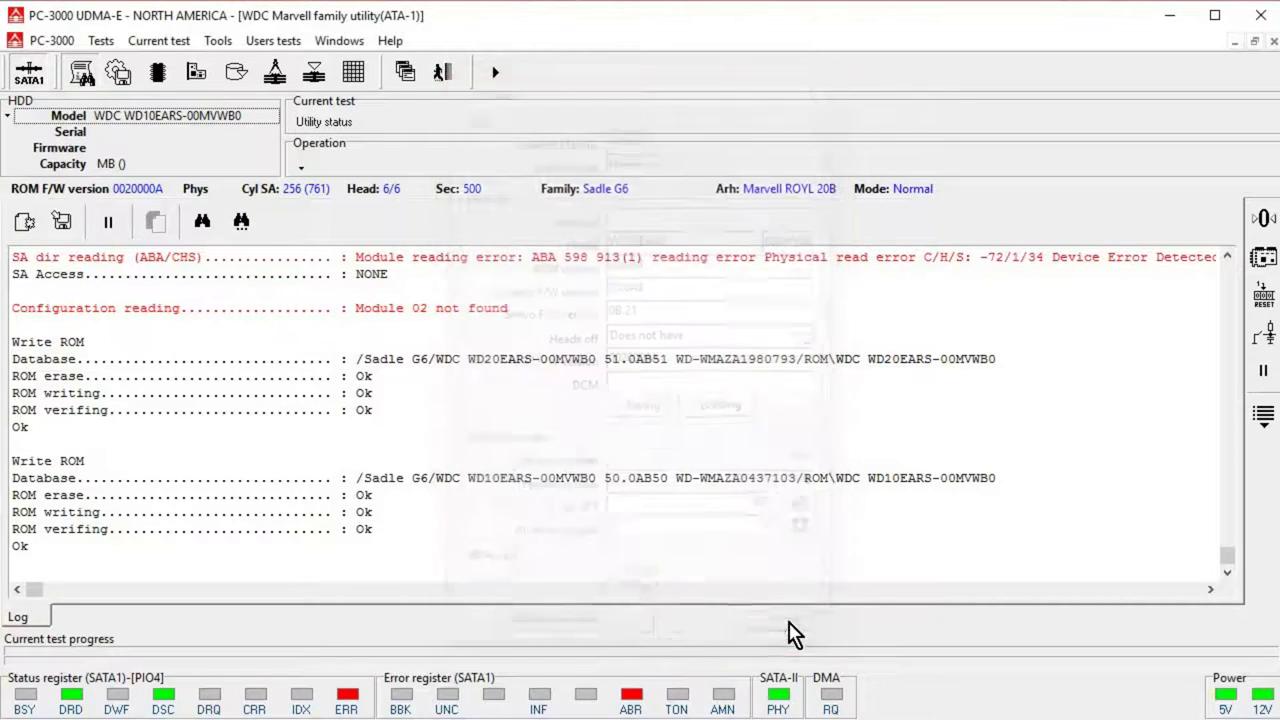
Write the WDC WD20EARS-19MVWB0 51.0AB51 ROM from the Sadle G6 database, searching without ROM F/W version and MDL filters and declining the resource backup
left_click(163, 77)
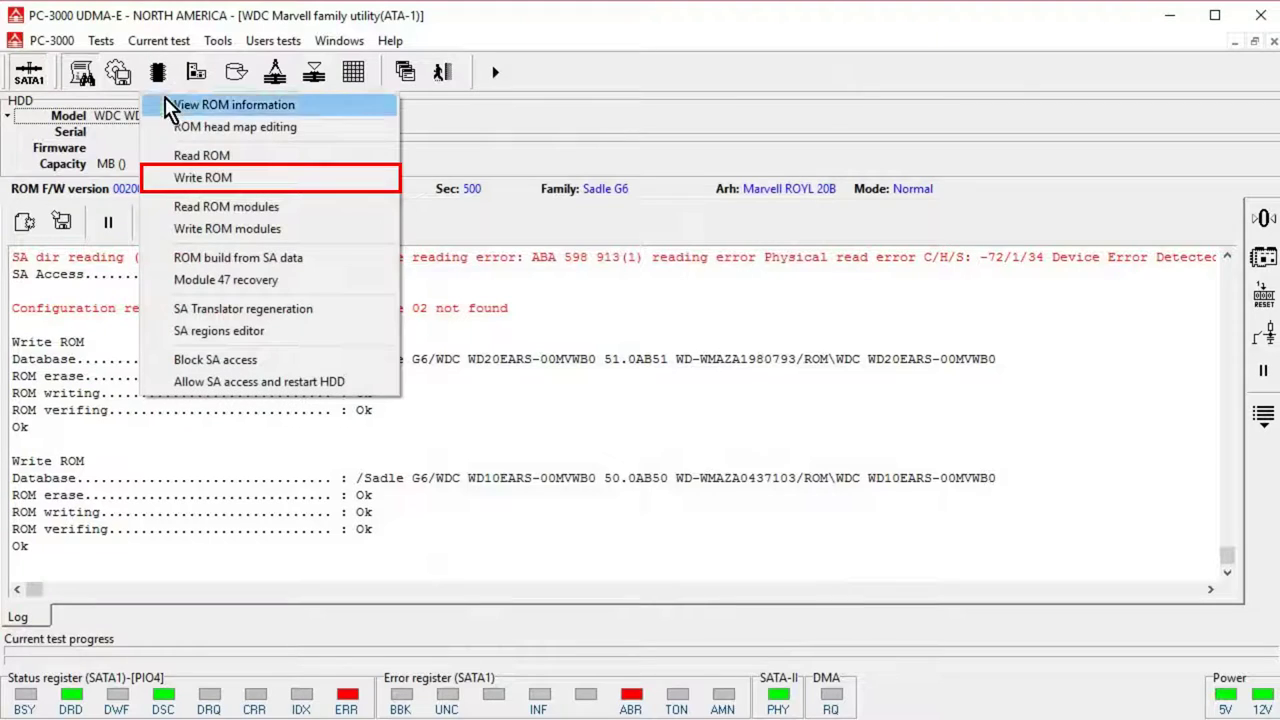
left_click(215, 180)
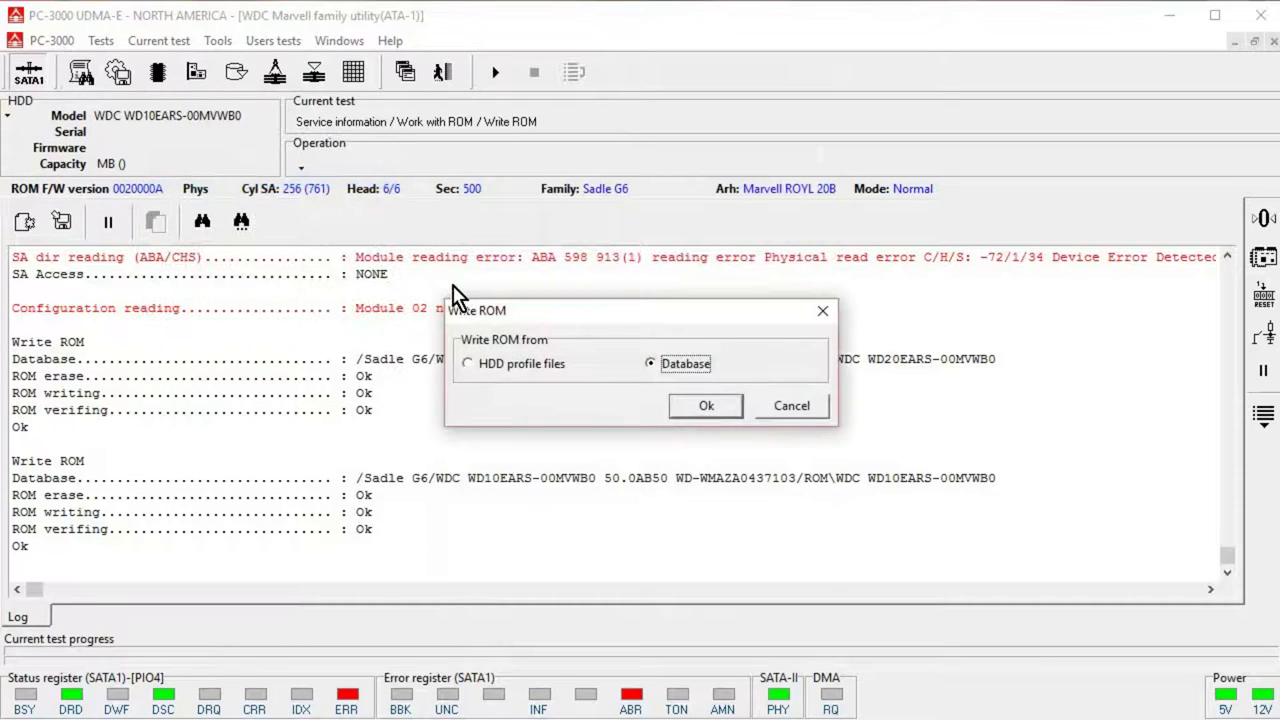
left_click(704, 406)
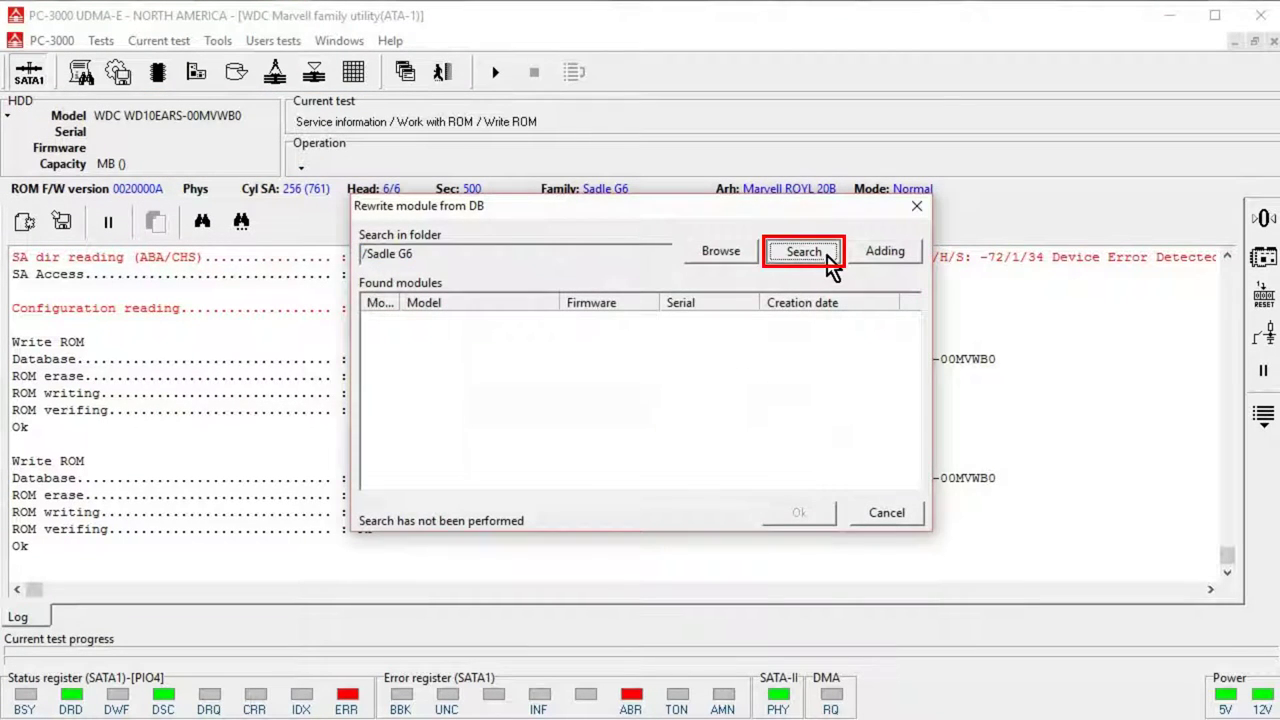
left_click(826, 256)
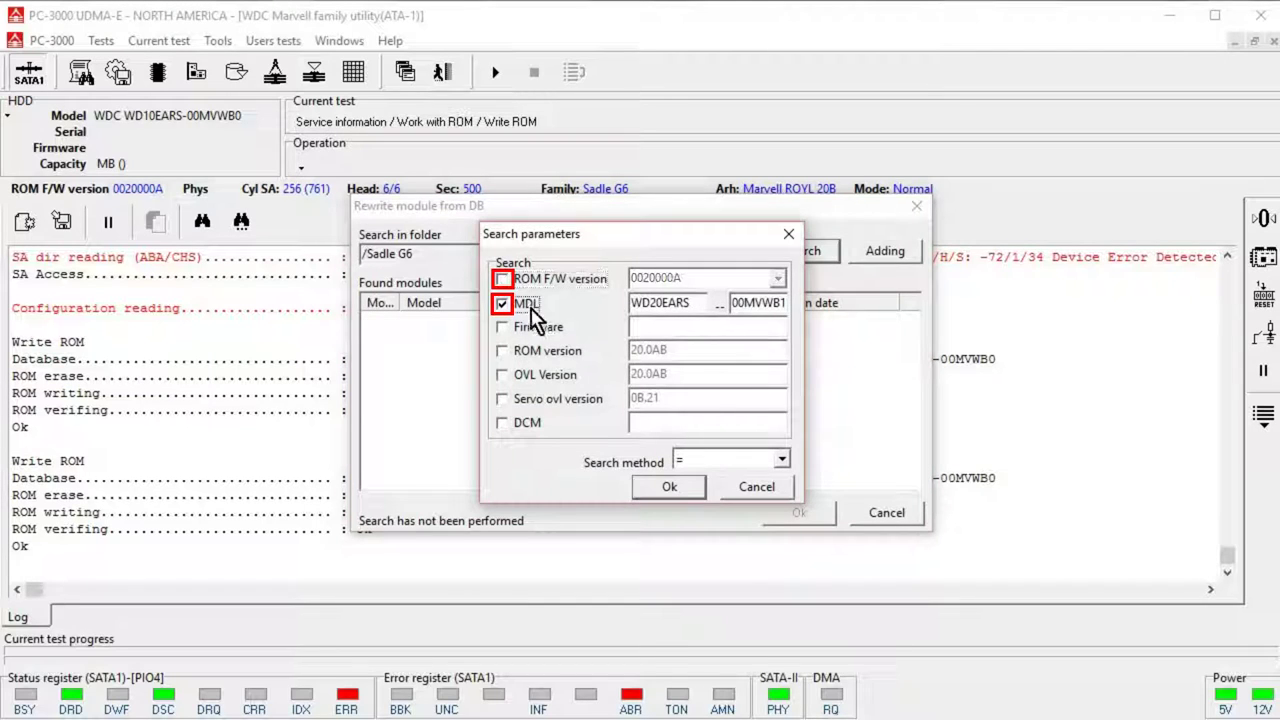
left_click(669, 487)
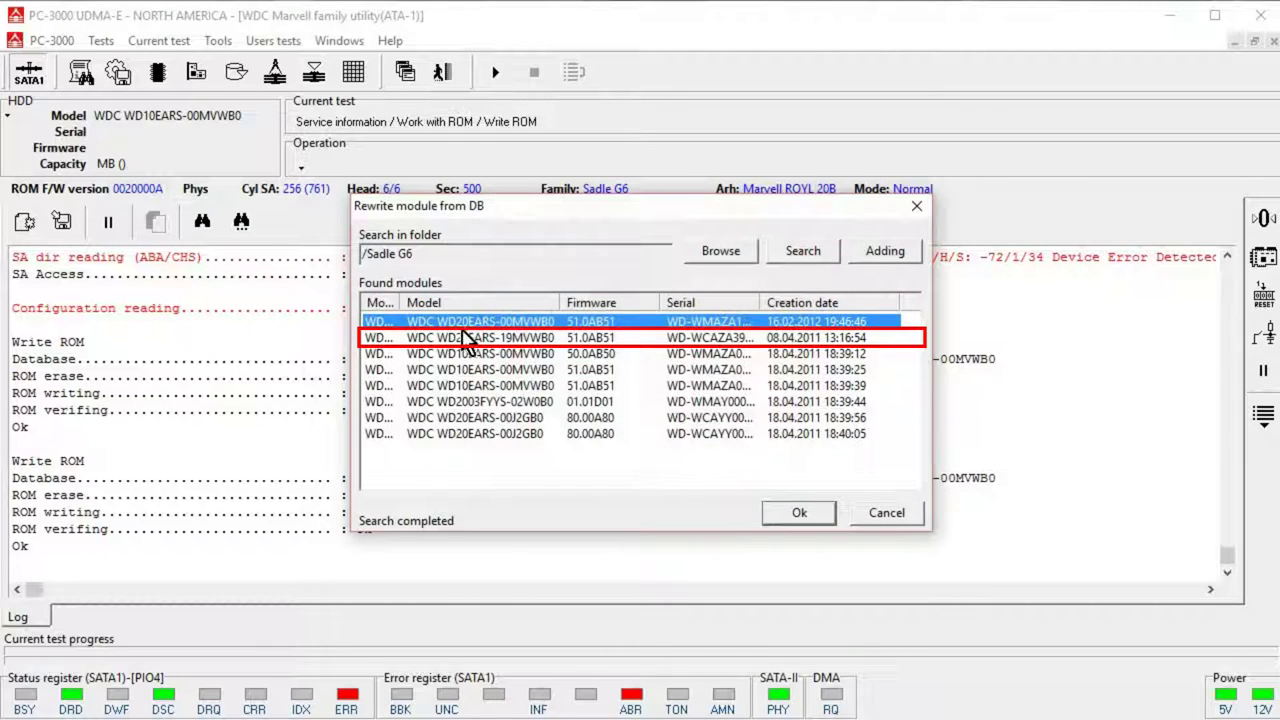
left_click(808, 517)
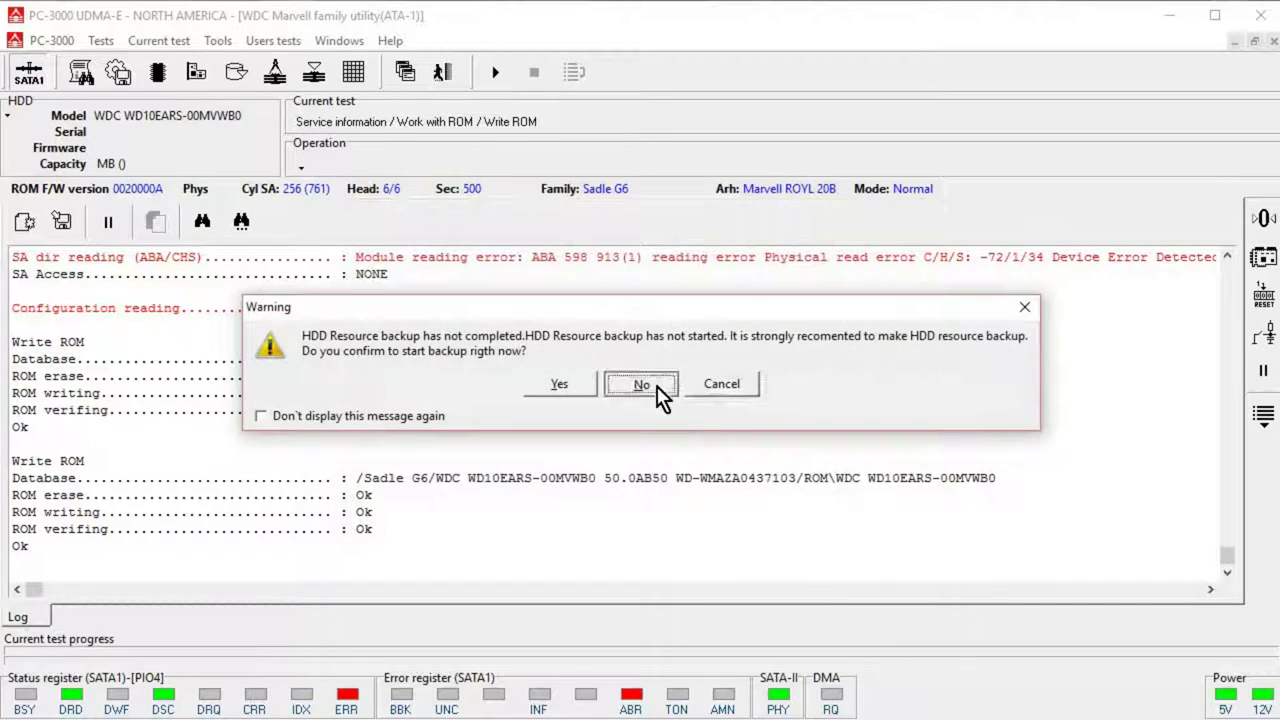
left_click(657, 384)
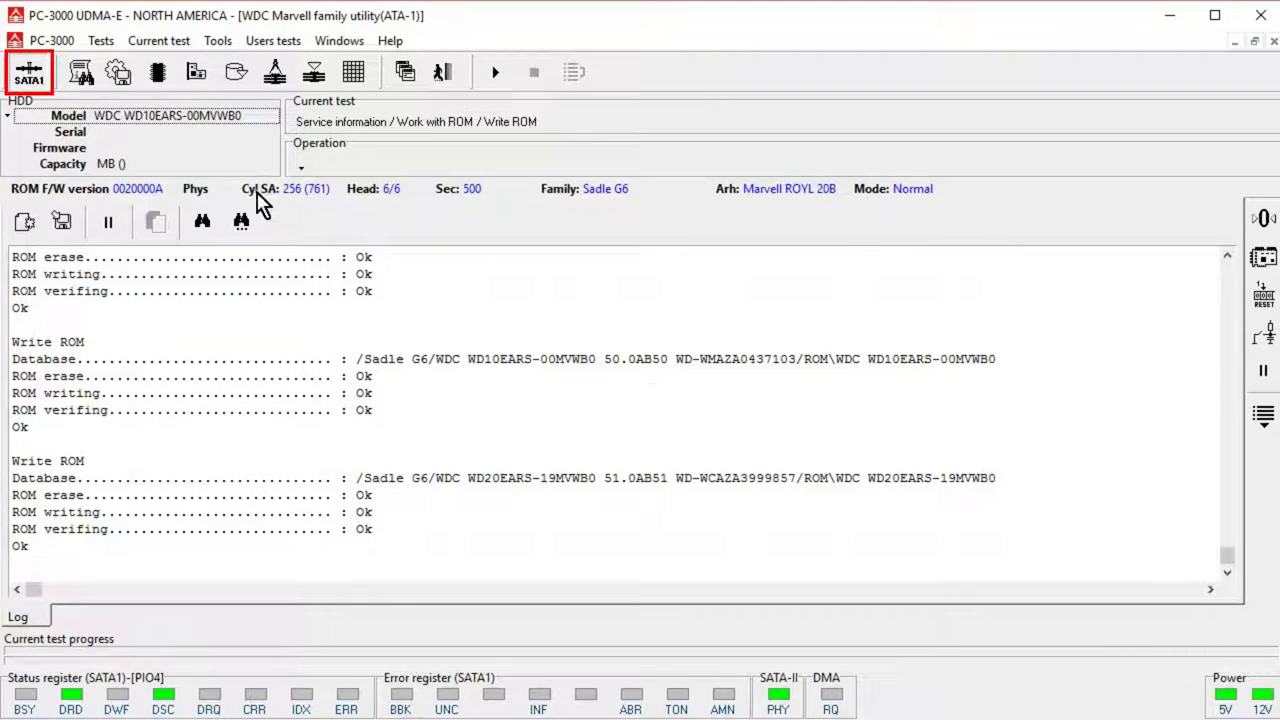
Power-cycle the drive and refresh its HDD ID to test the WD20EARS-19MVWB0 ROM
left_click(43, 86)
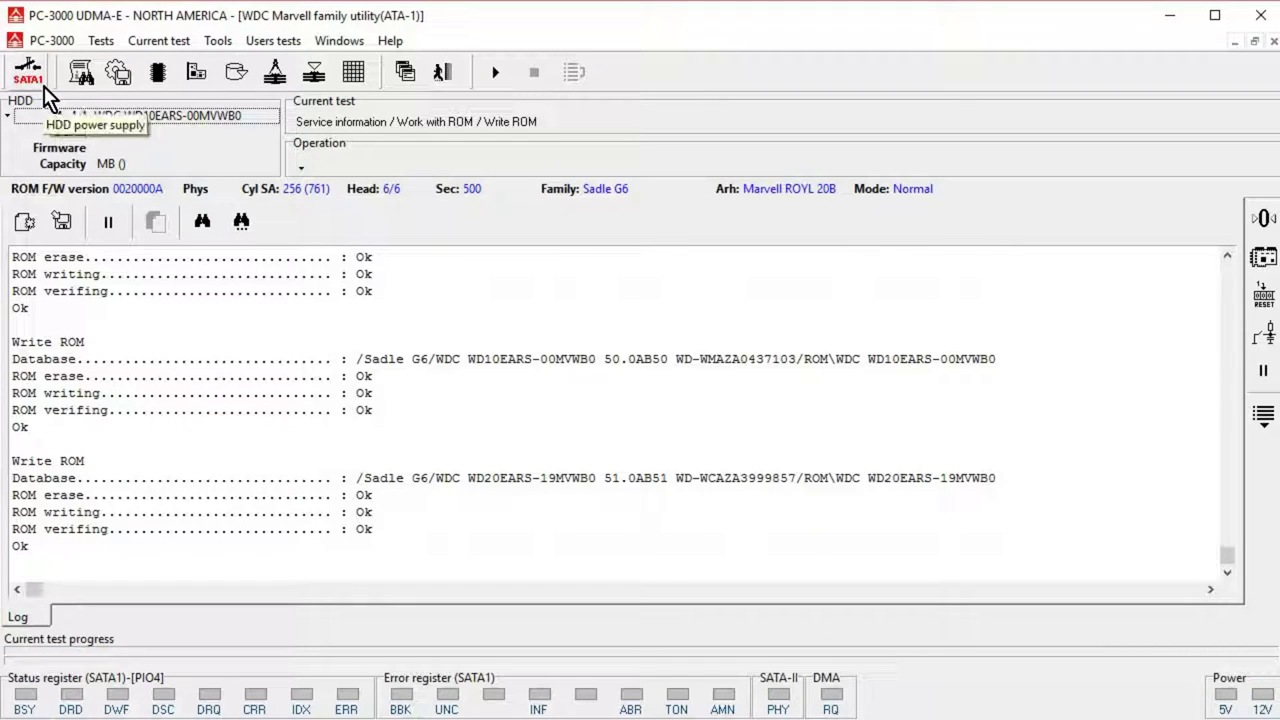
left_click(43, 86)
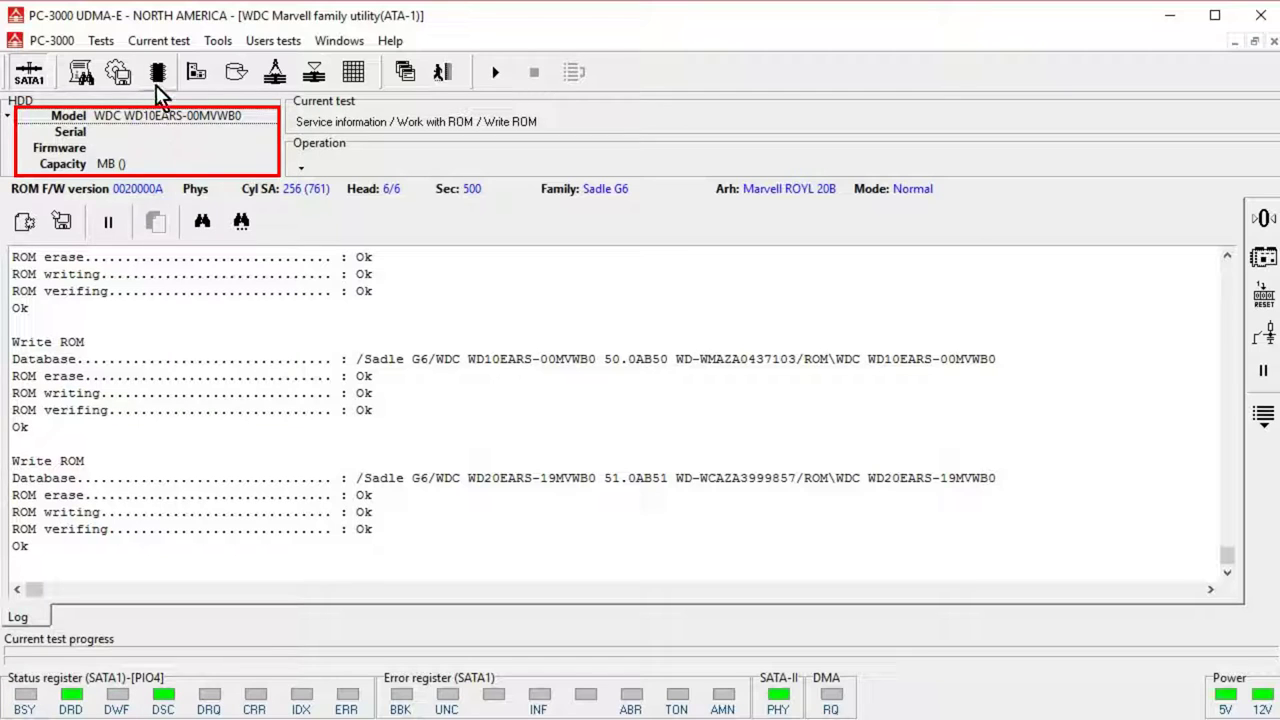
right_click(96, 168)
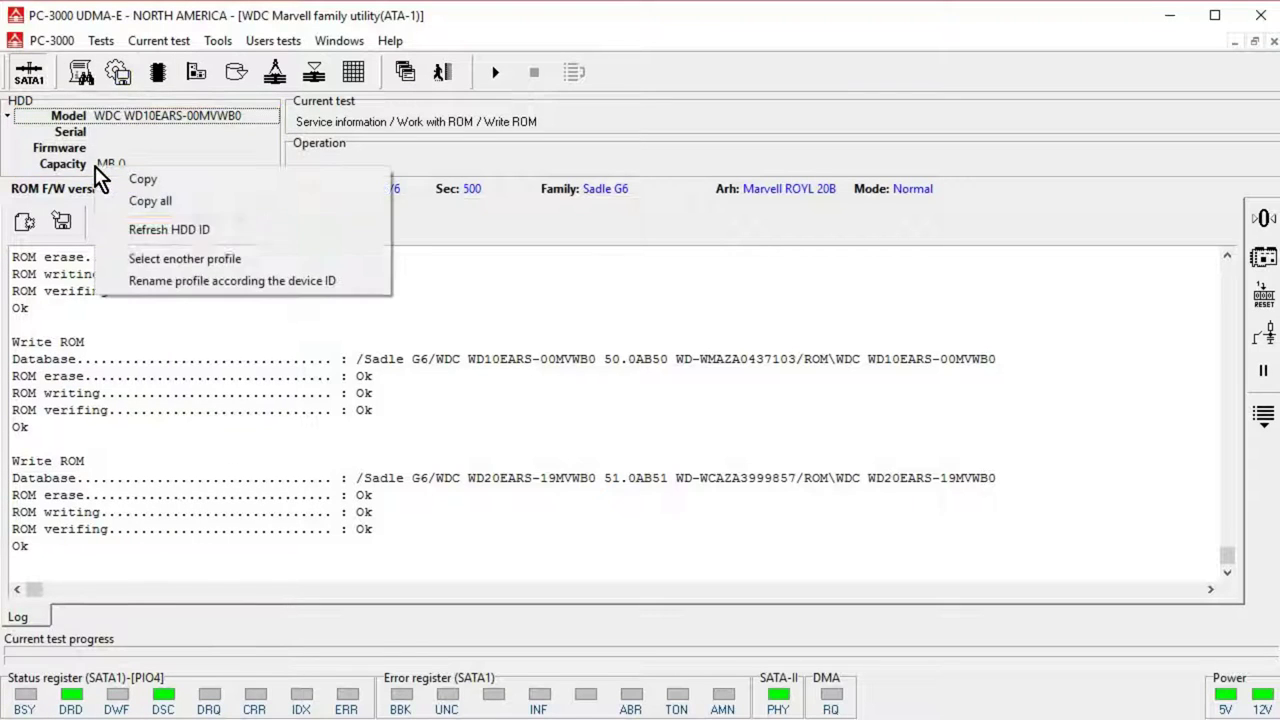
left_click(172, 229)
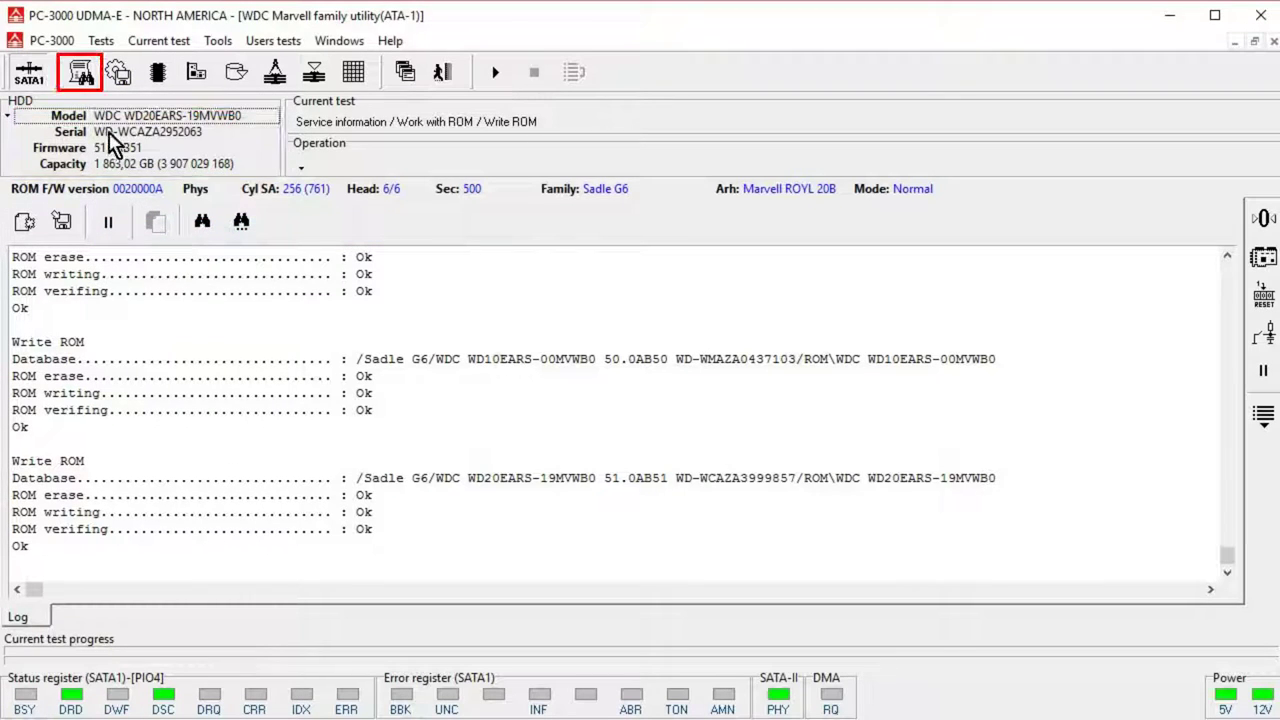
Reread the SA SPT and the directory items from the drive in Utility status and apply the changes
left_click(81, 78)
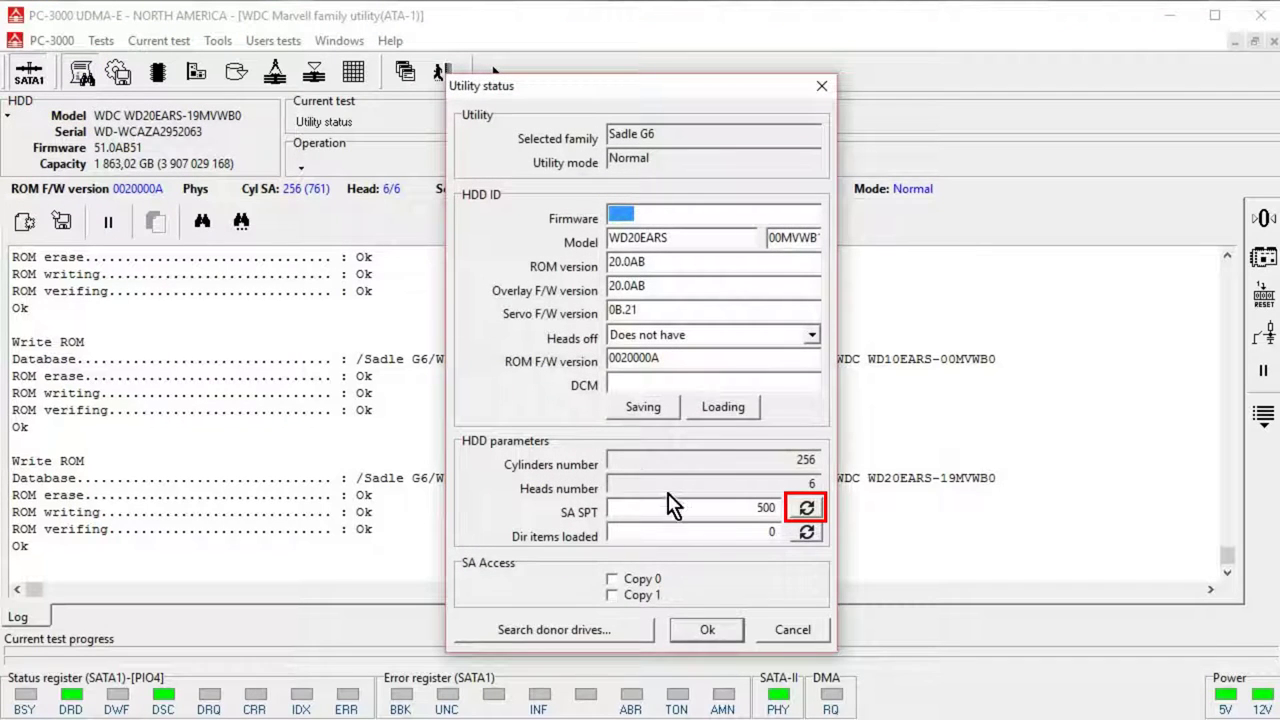
left_click(807, 509)
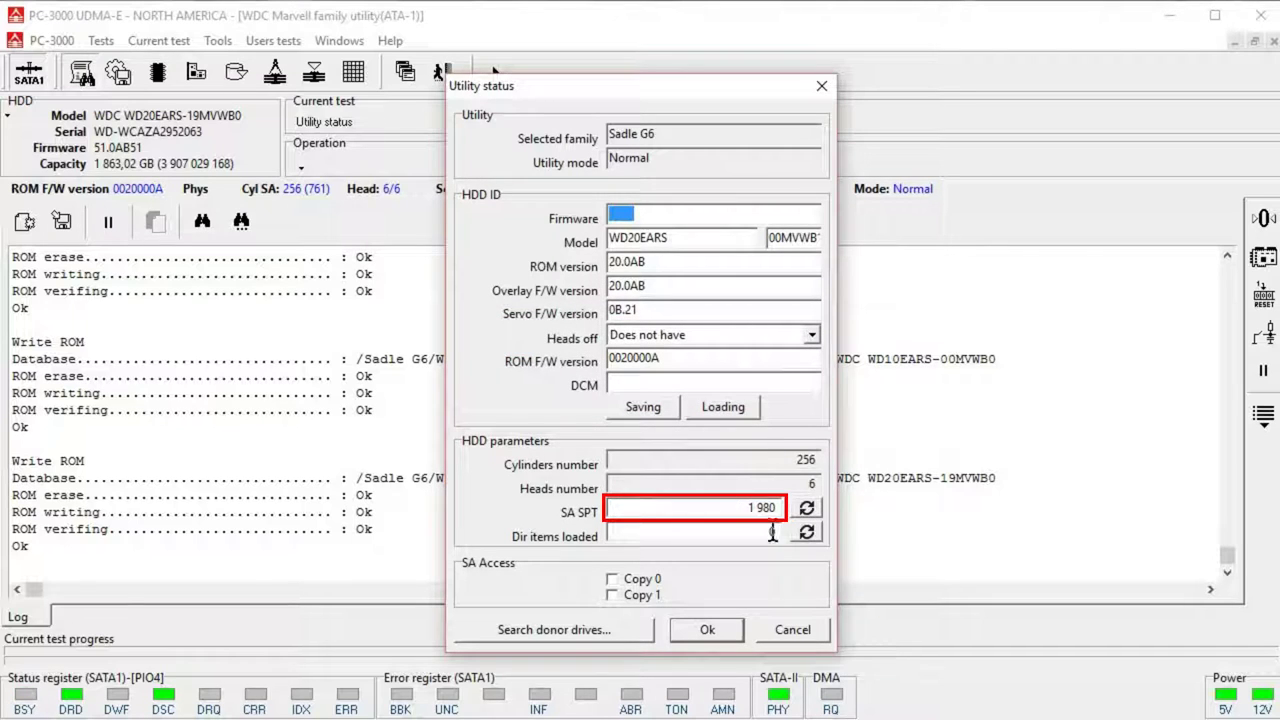
left_click(806, 532)
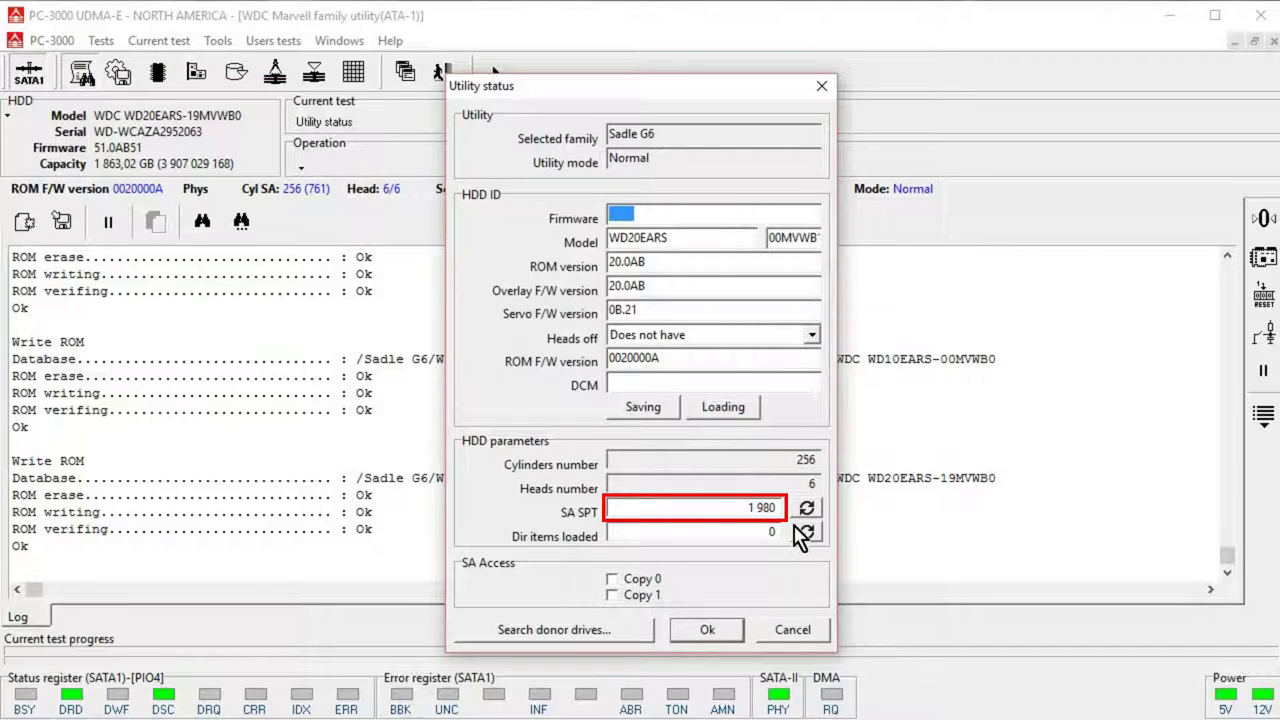
left_click(707, 630)
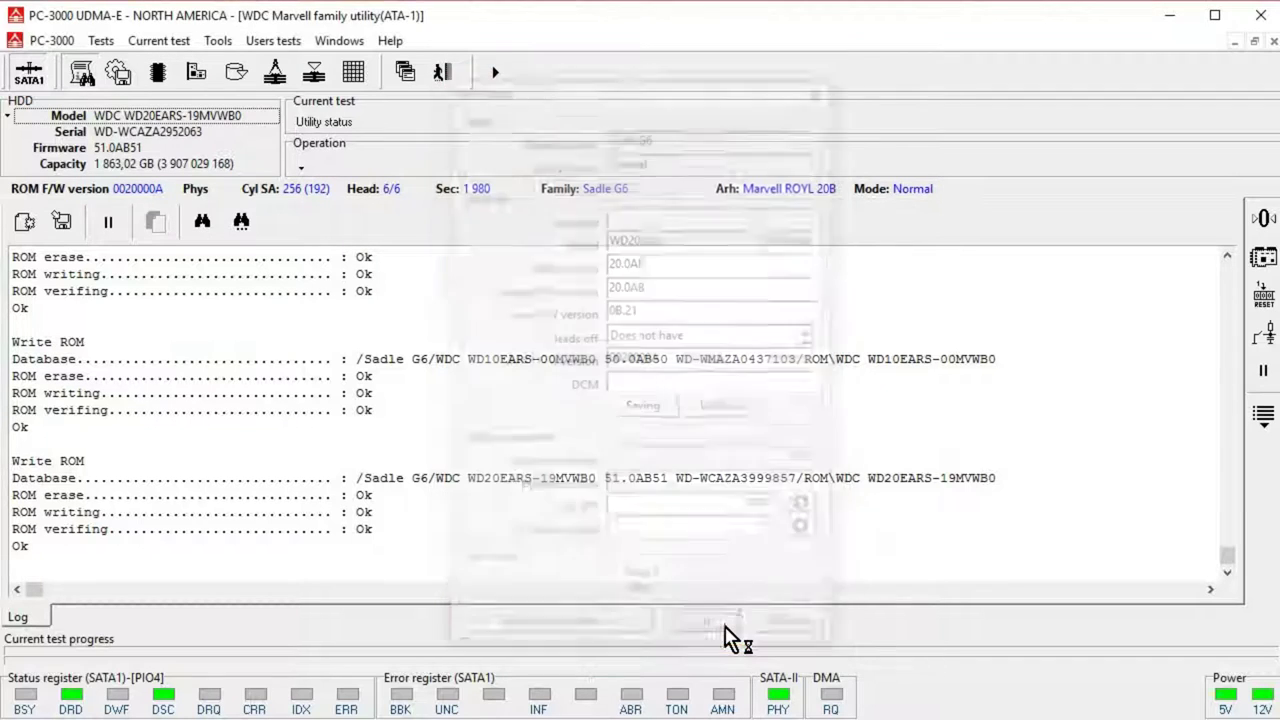
Exit and restart the WDC Marvell utility in Normal mode with the family autodetected and resources loaded from the HDD
left_click(458, 84)
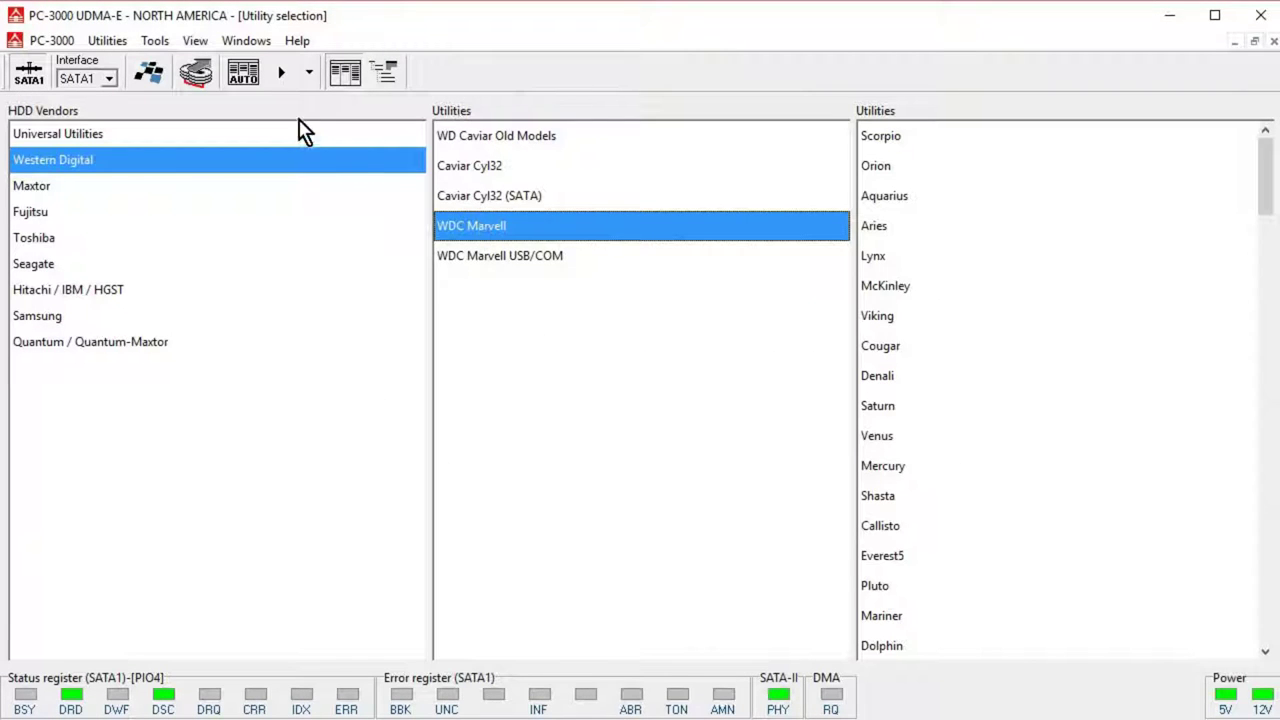
left_click(279, 76)
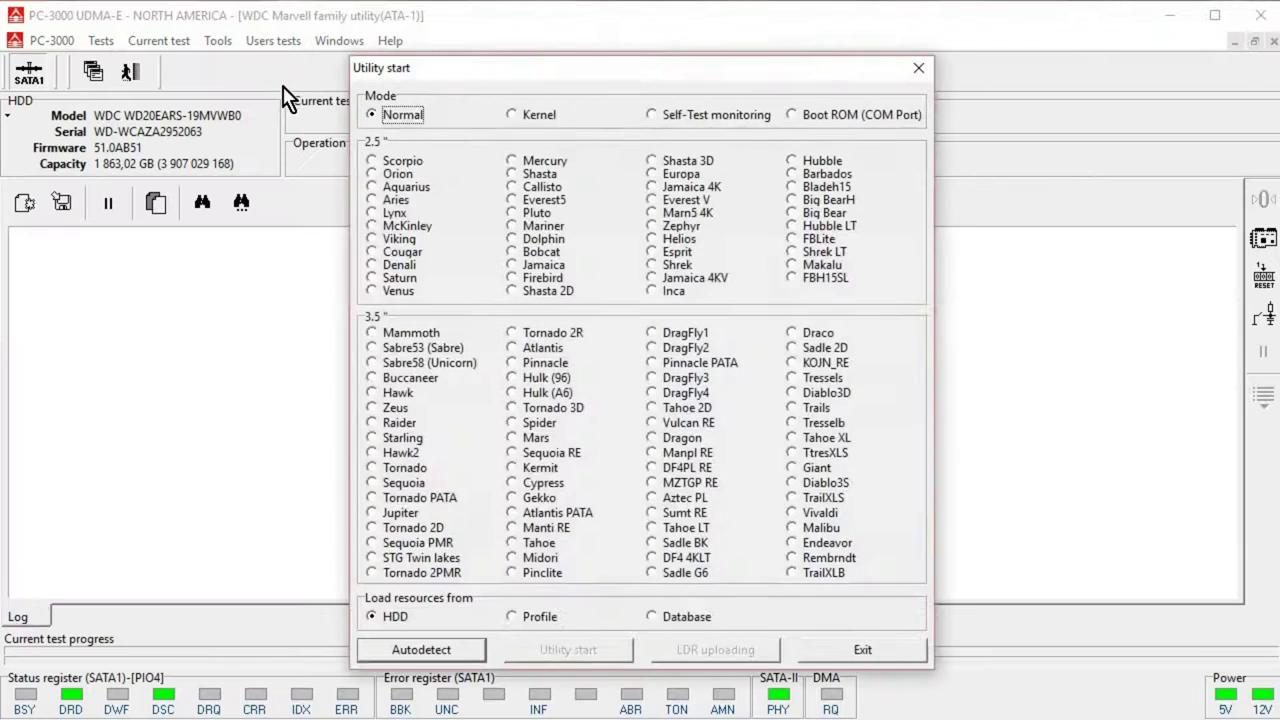
left_click(462, 652)
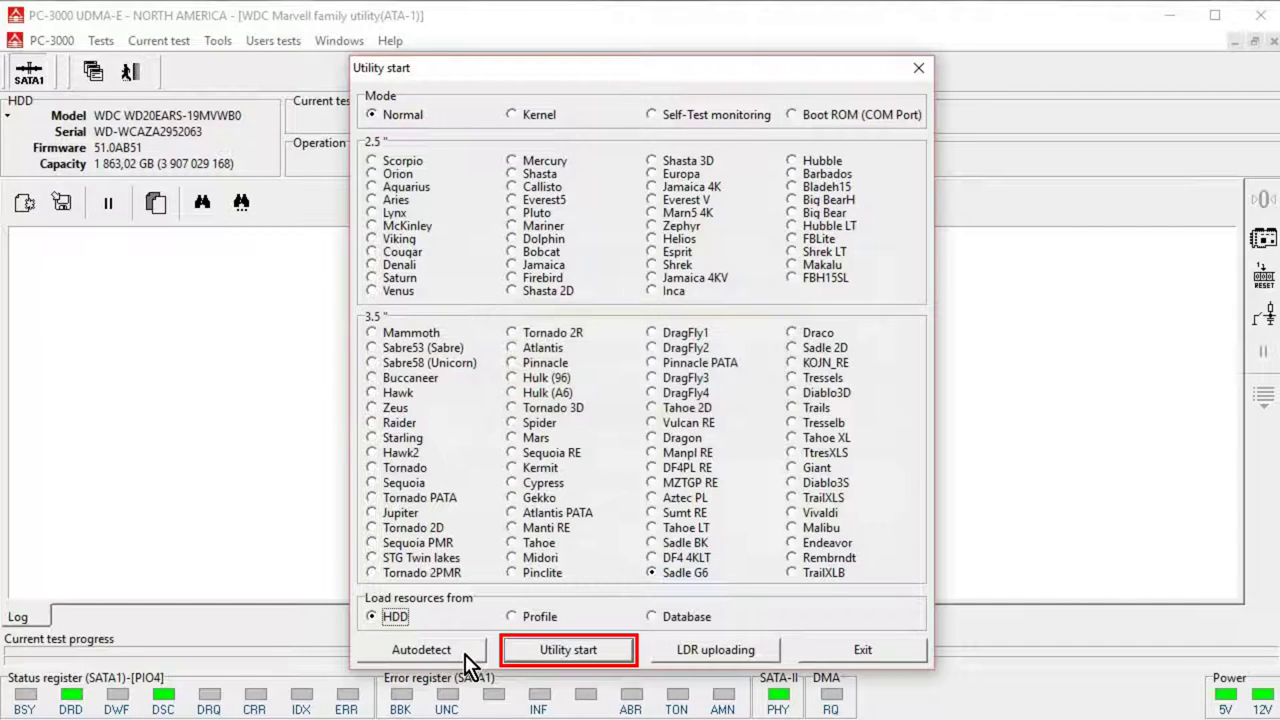
left_click(541, 652)
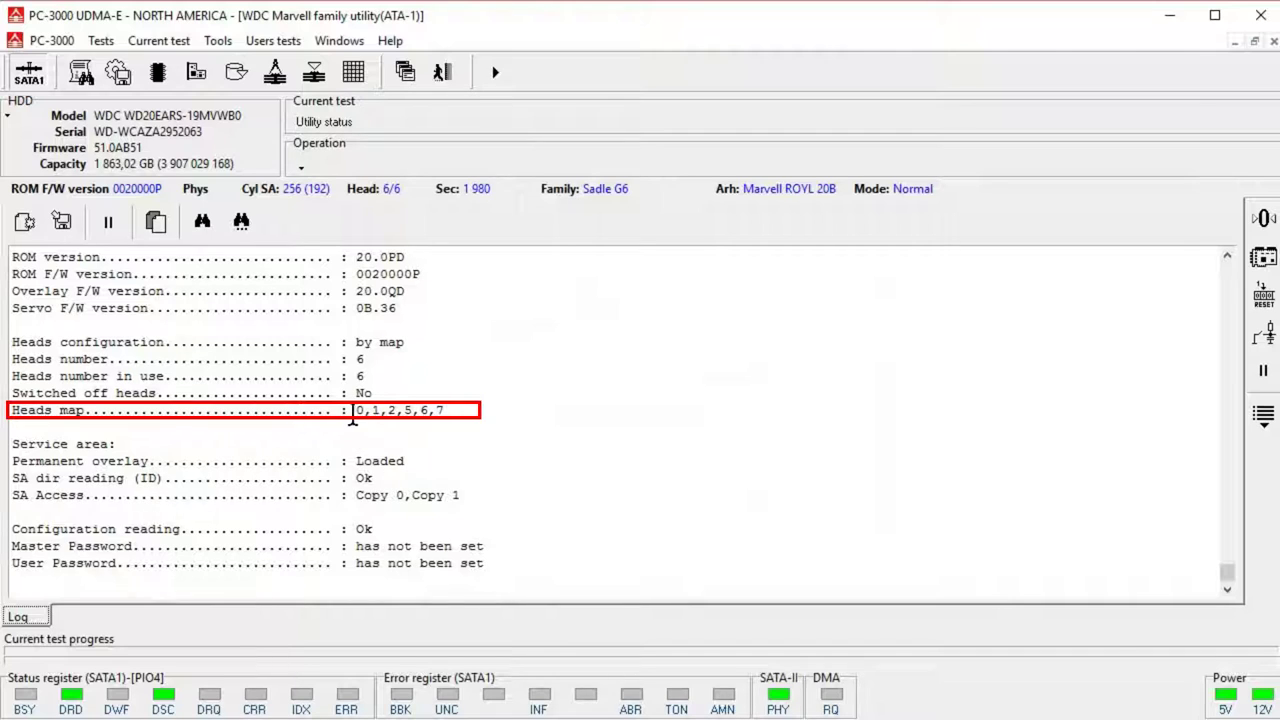
Examine the heads map and the service area status lines in the utility log
left_click_drag(353, 414, 463, 428)
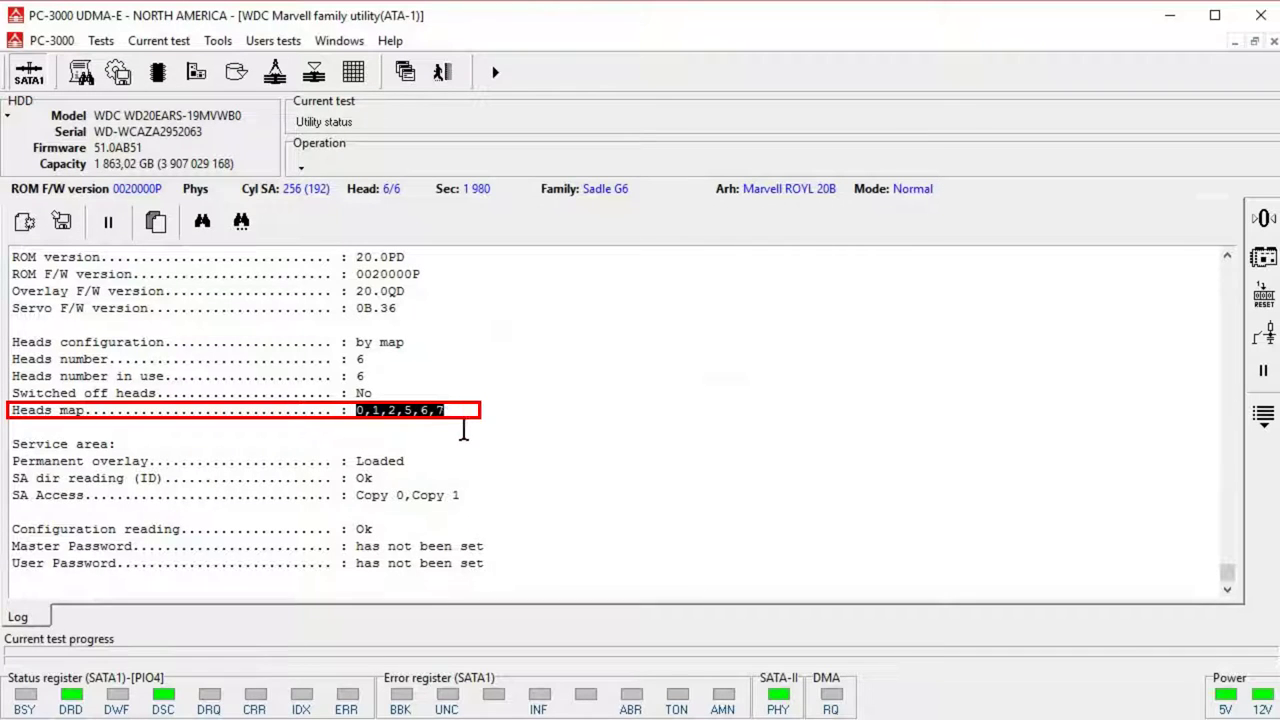
left_click(463, 428)
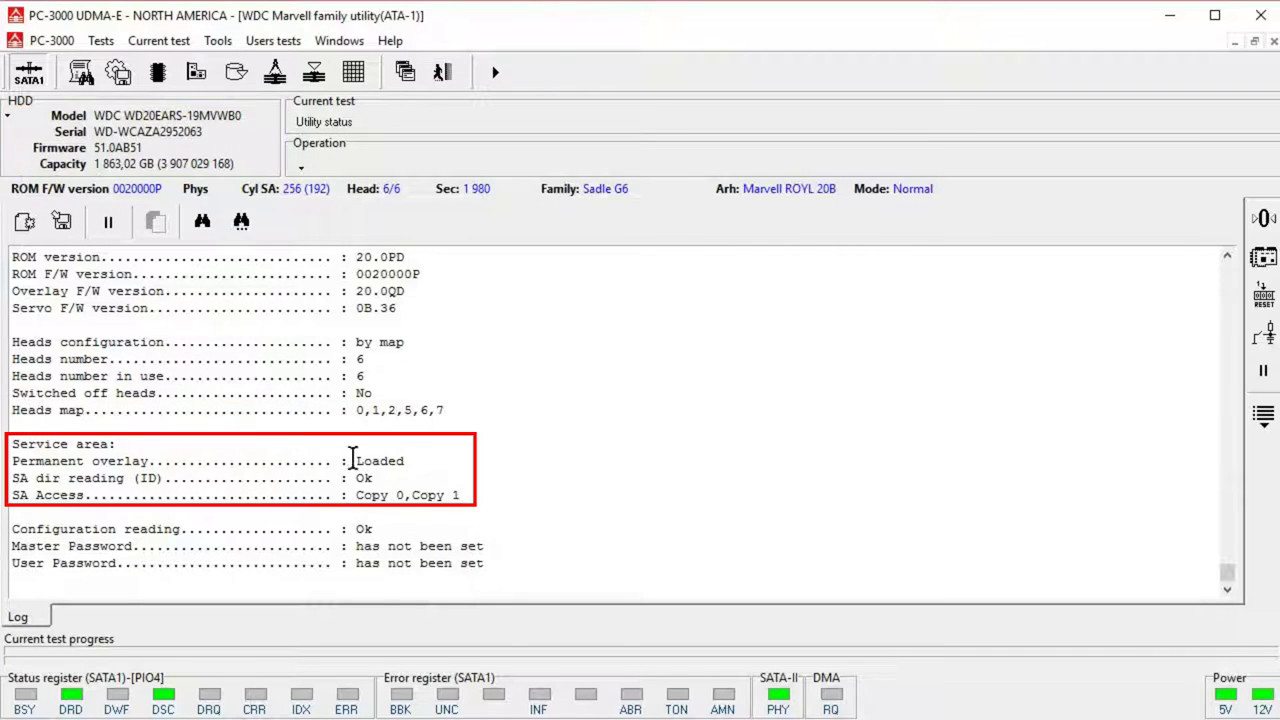
left_click_drag(353, 458, 505, 512)
left_click(507, 510)
Run Module 47 recovery from the ROM functions to build a new module 47 file in the HDD profile
left_click(165, 80)
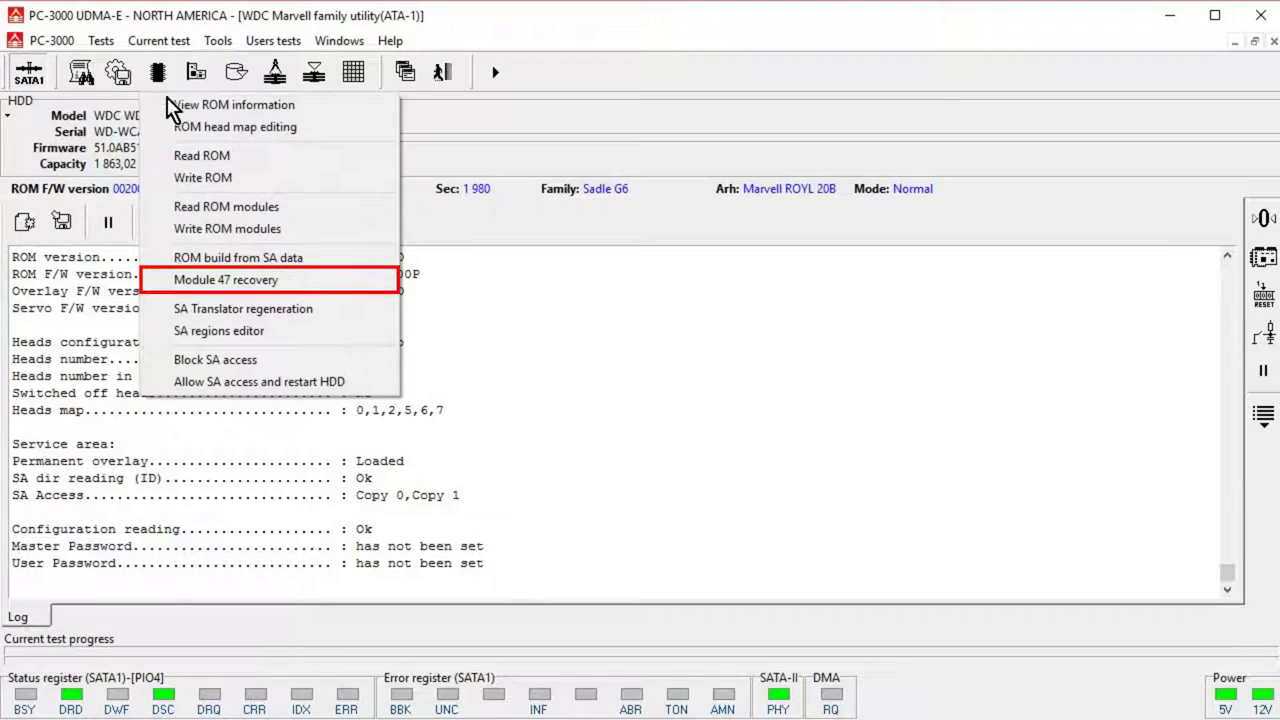
left_click(242, 287)
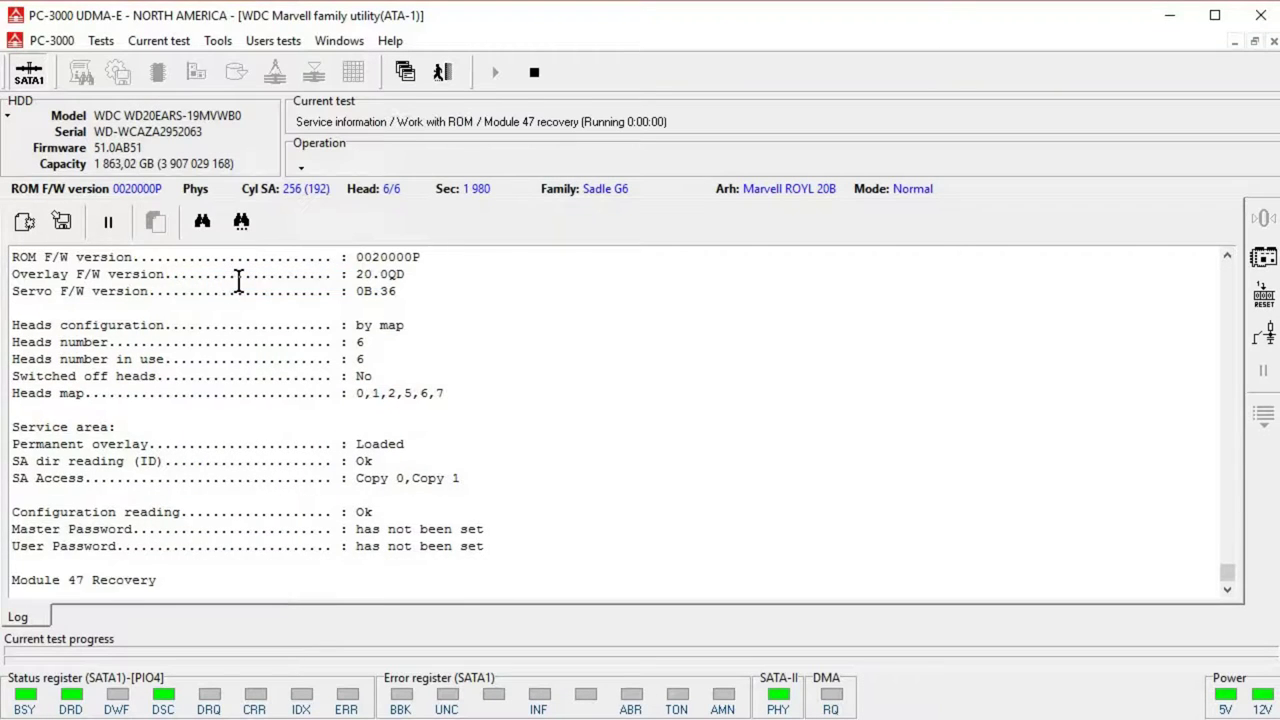
left_click(808, 528)
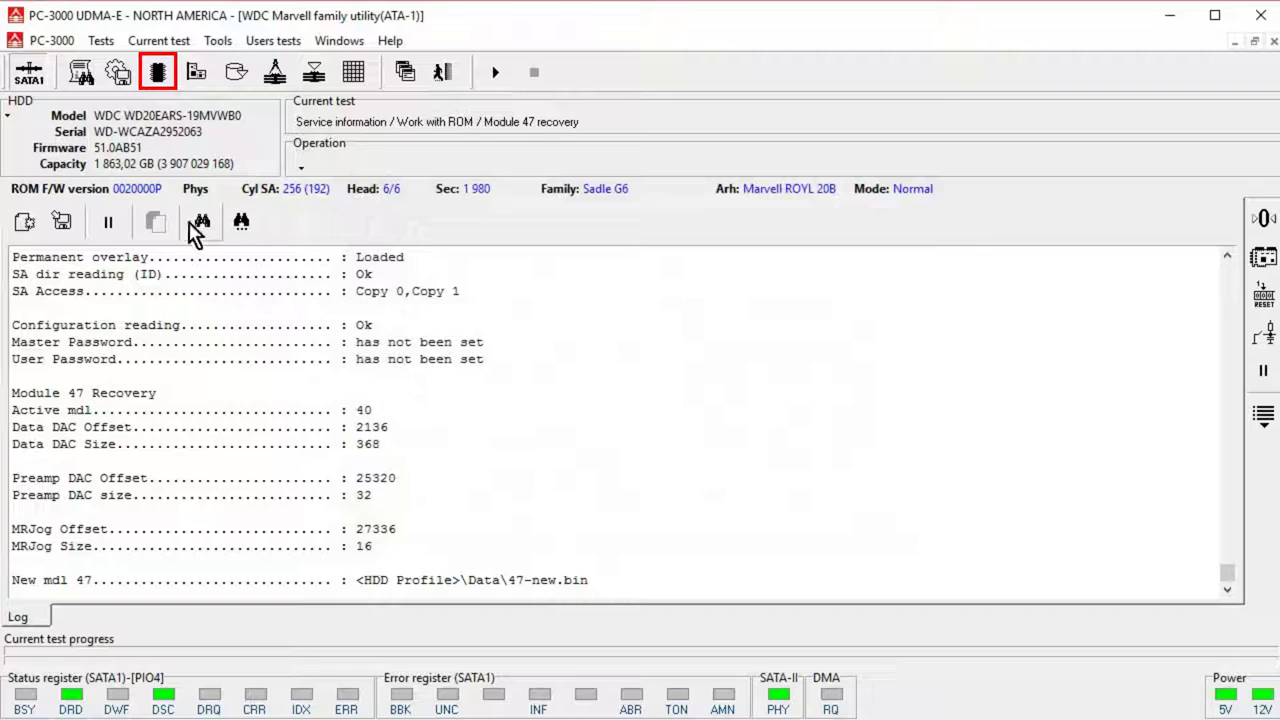
Write module 47 from 47-new.bin in the drive's HDD profile Data folder to the ROM, declining the resource backup
left_click(160, 84)
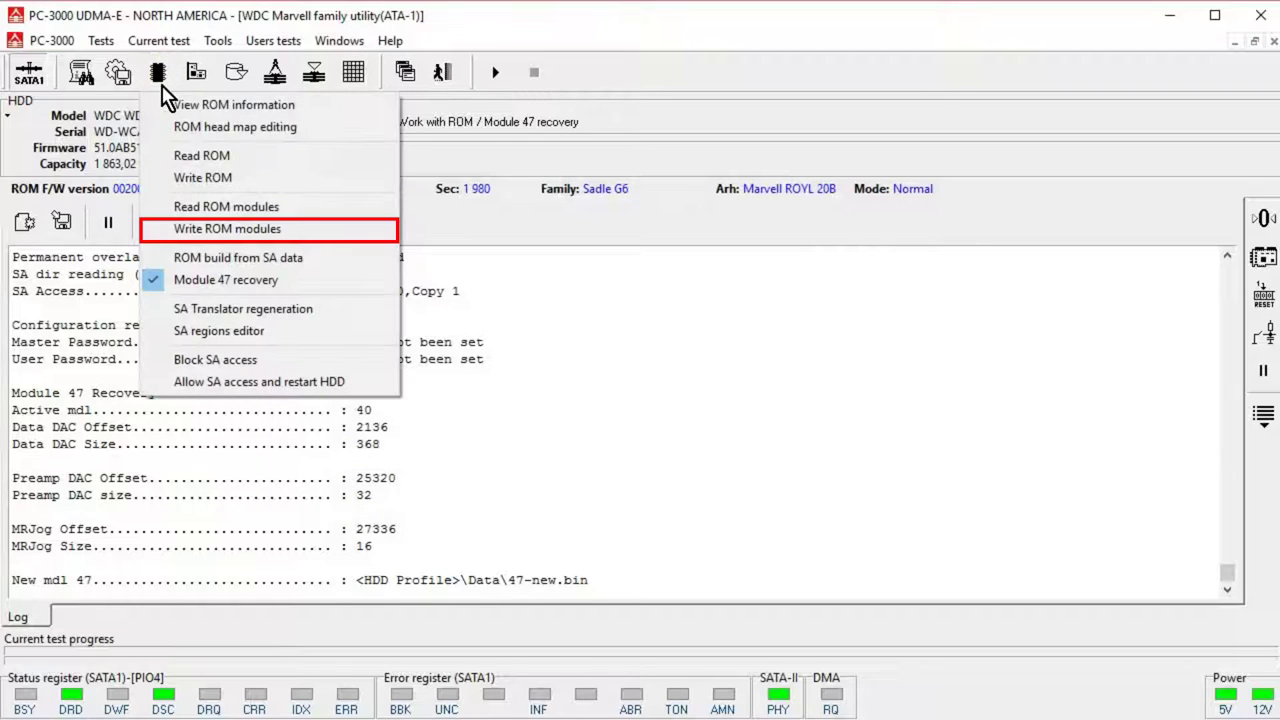
left_click(214, 229)
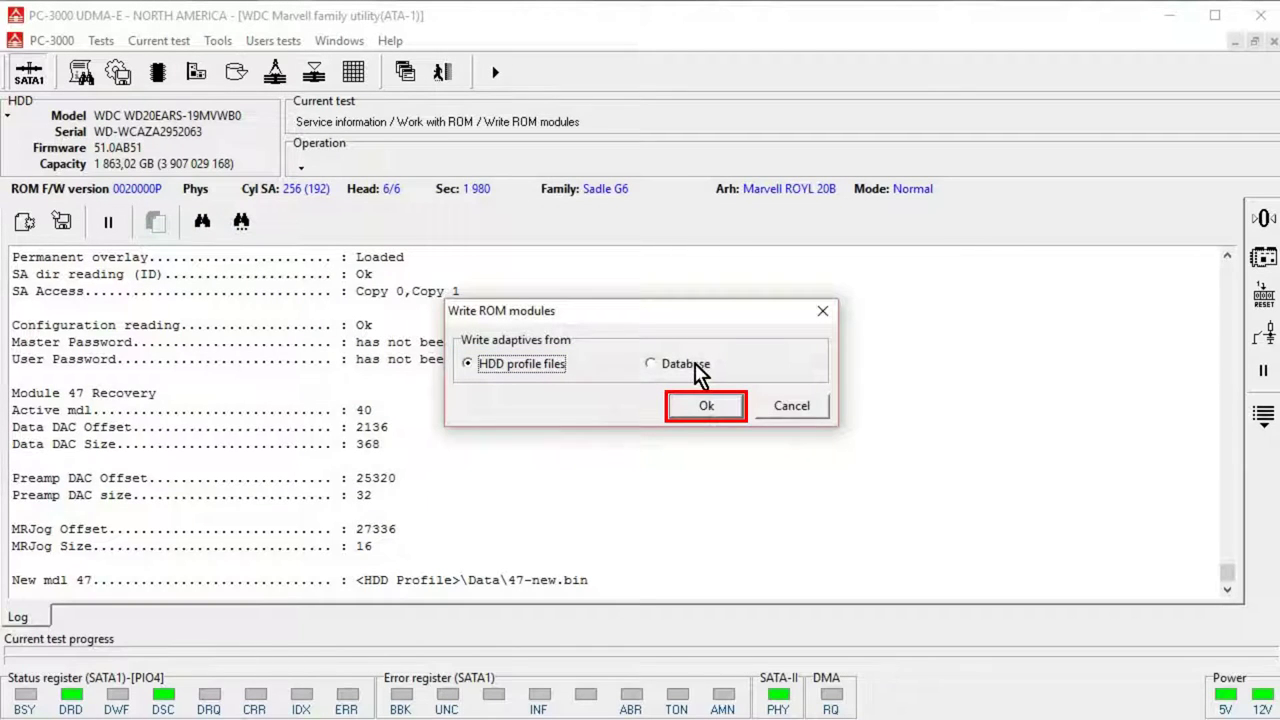
left_click(704, 405)
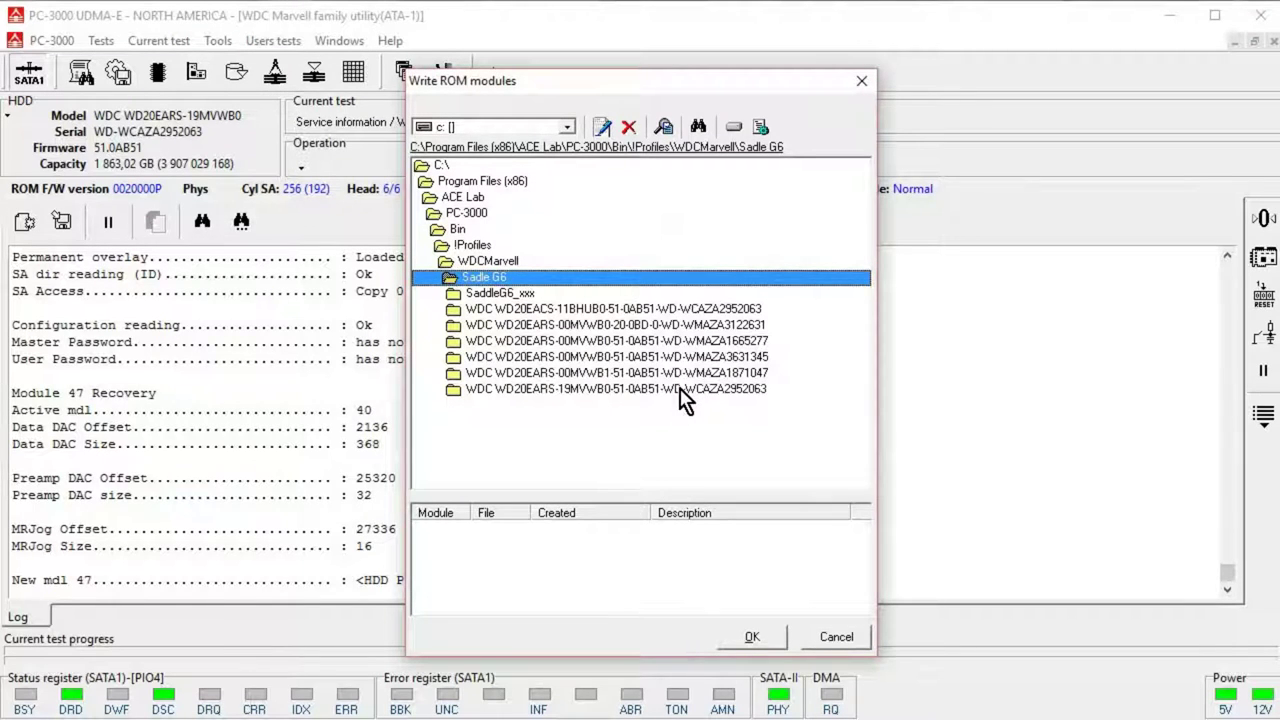
double_click(680, 390)
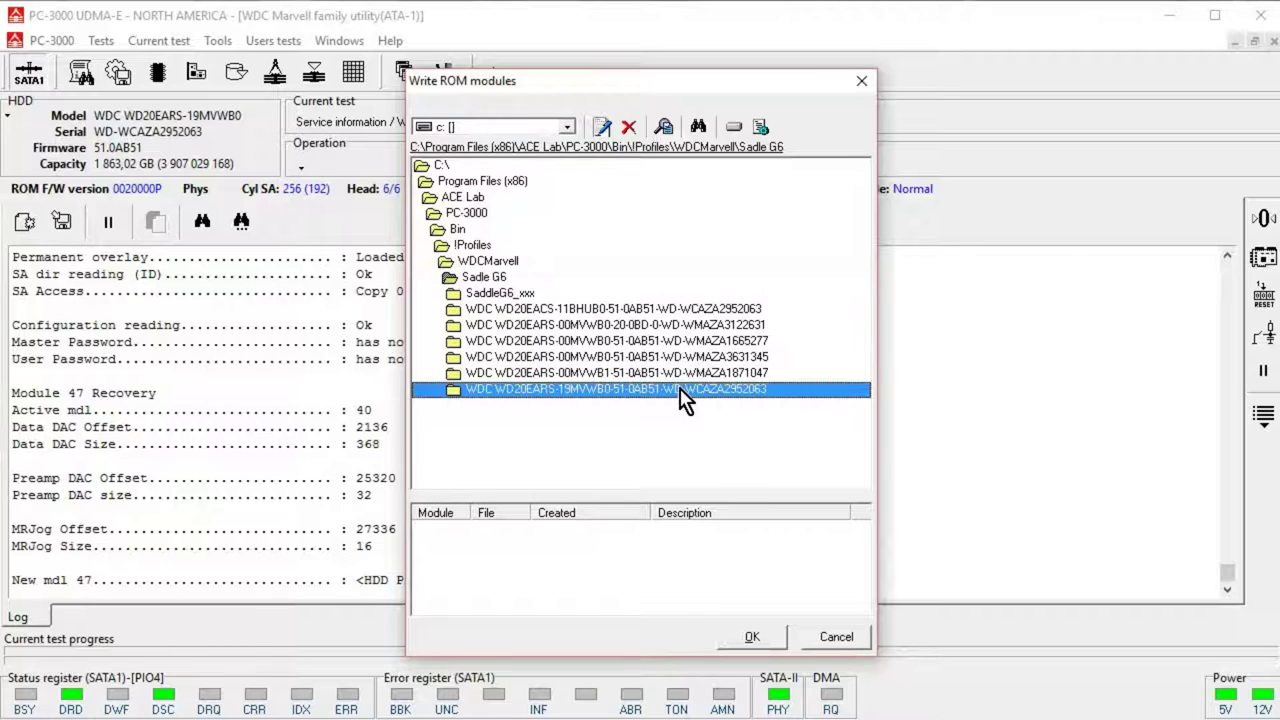
left_click(504, 310)
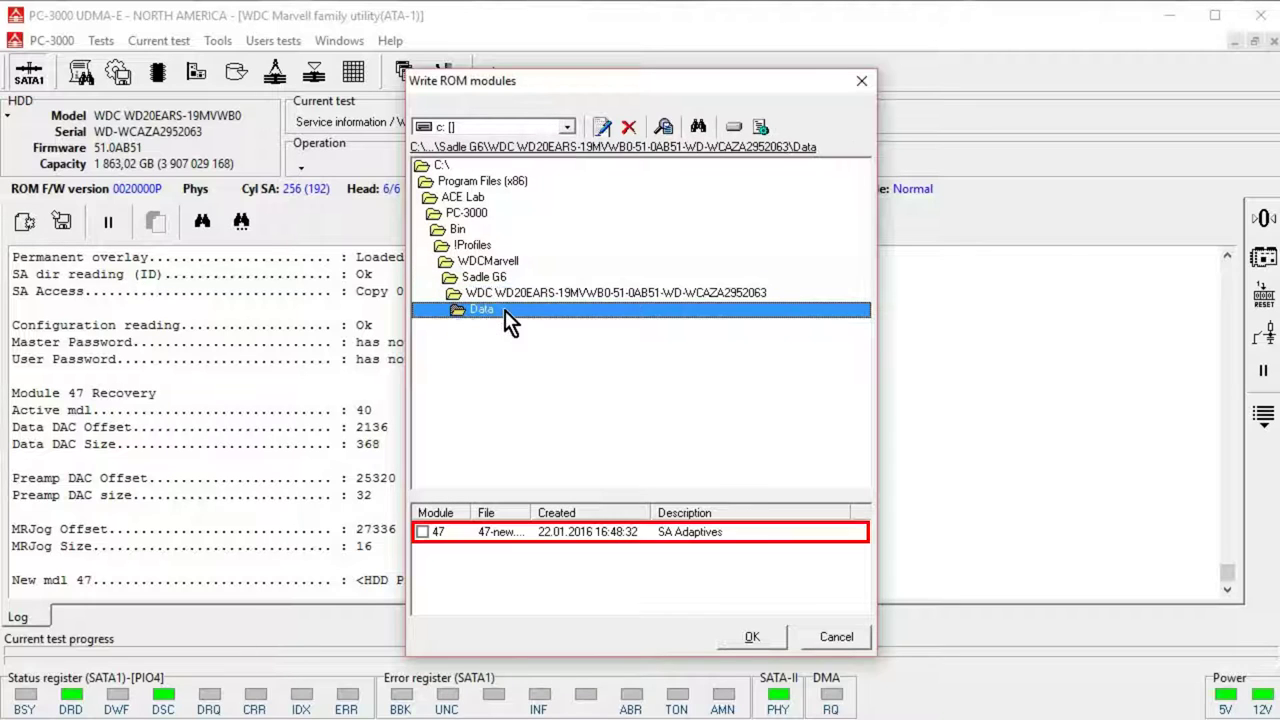
left_click(424, 532)
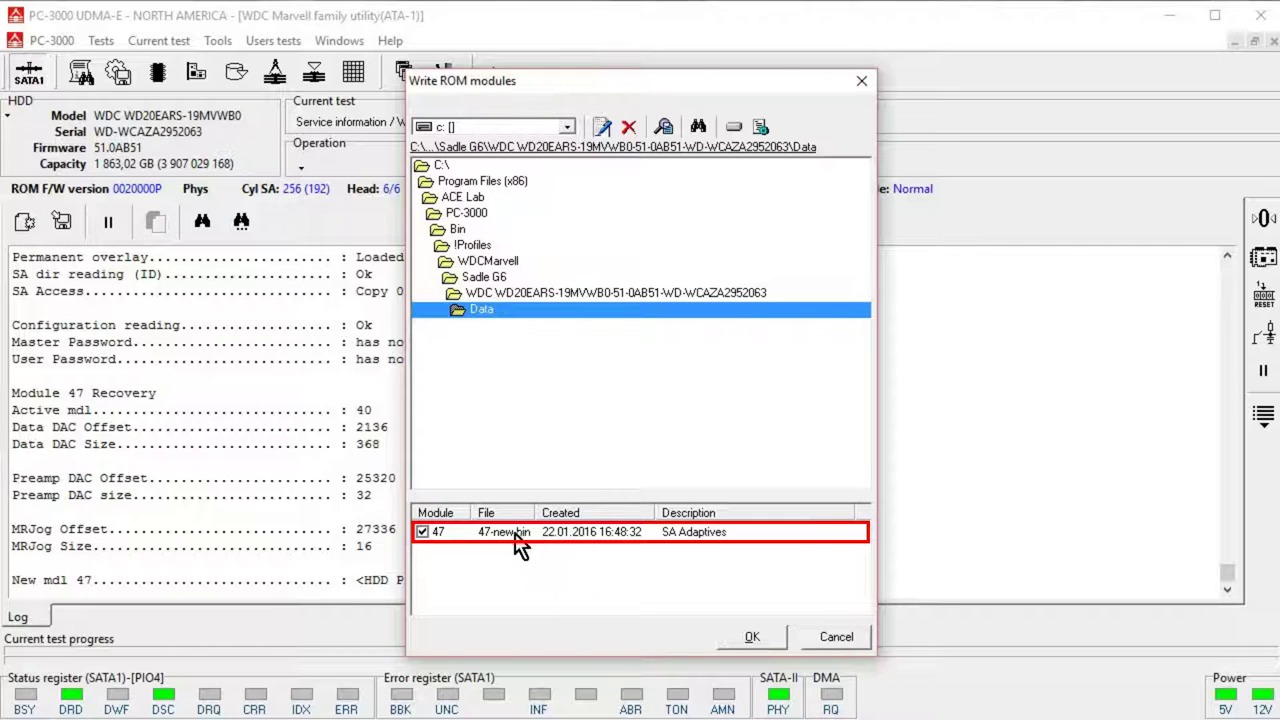
left_click(752, 637)
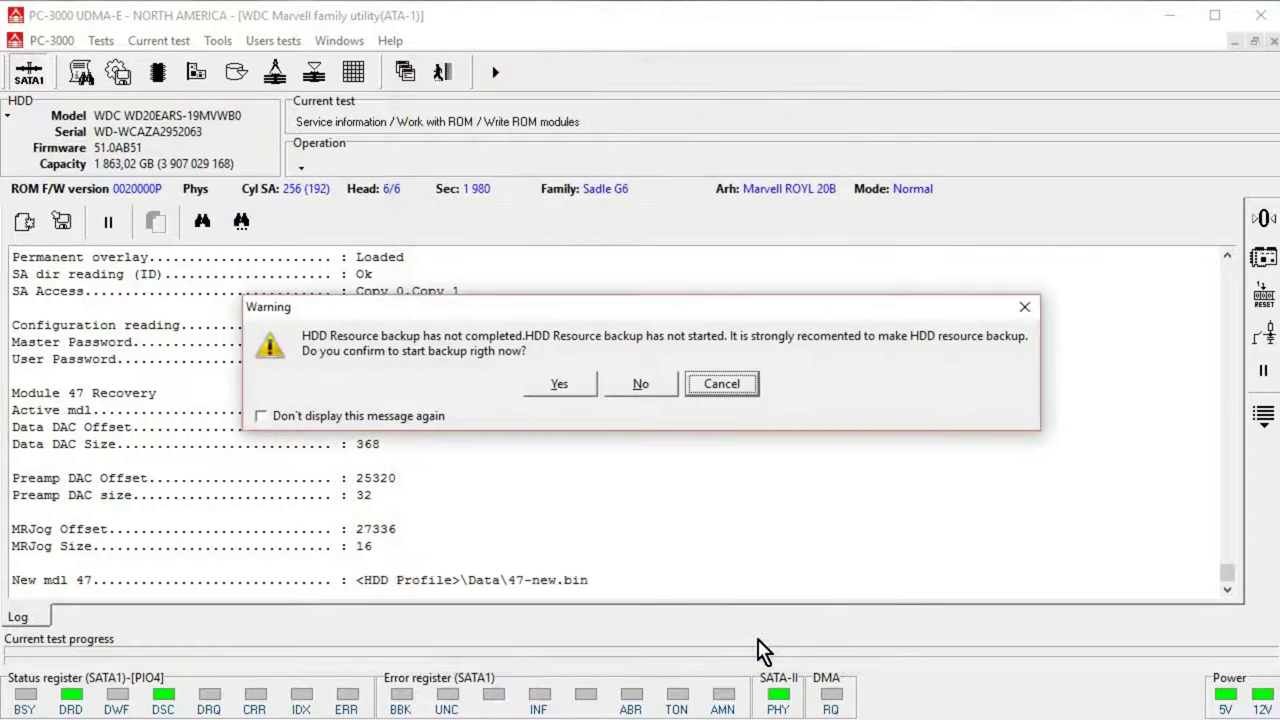
left_click(649, 384)
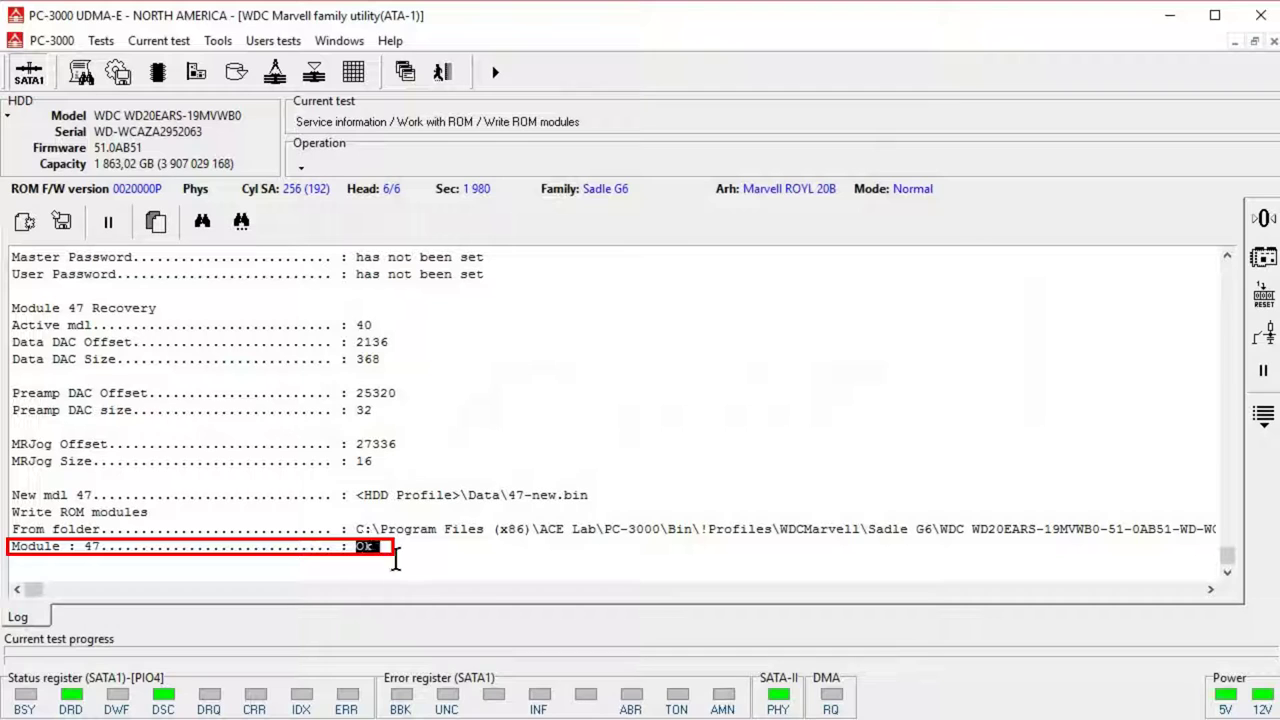
Power-cycle the drive and regenerate the SA translator using the drive's own module 35
left_click(30, 74)
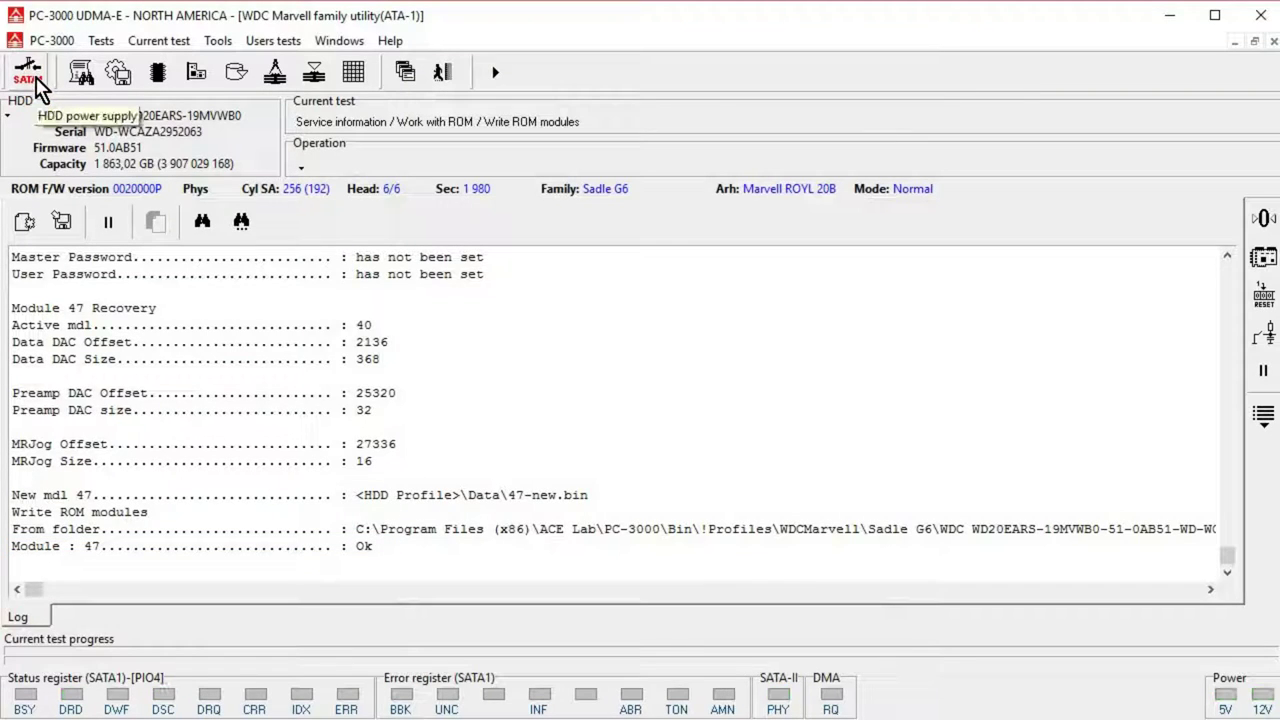
left_click(36, 80)
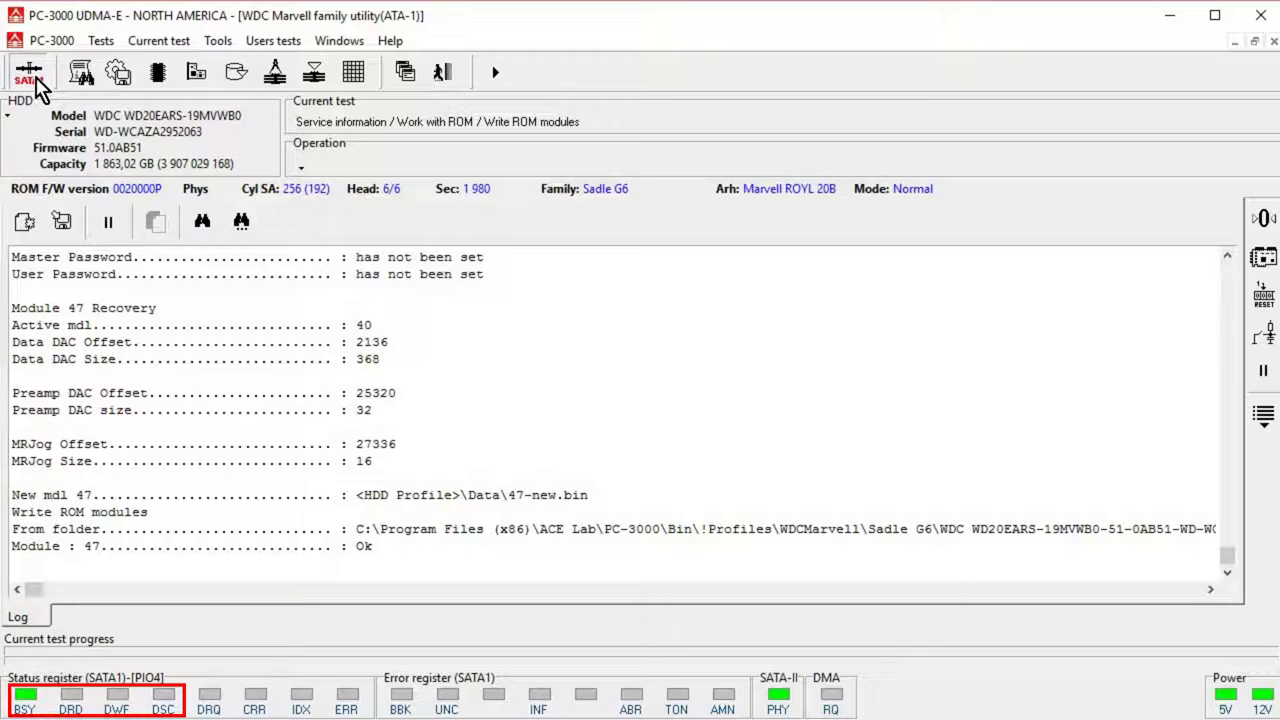
left_click(158, 74)
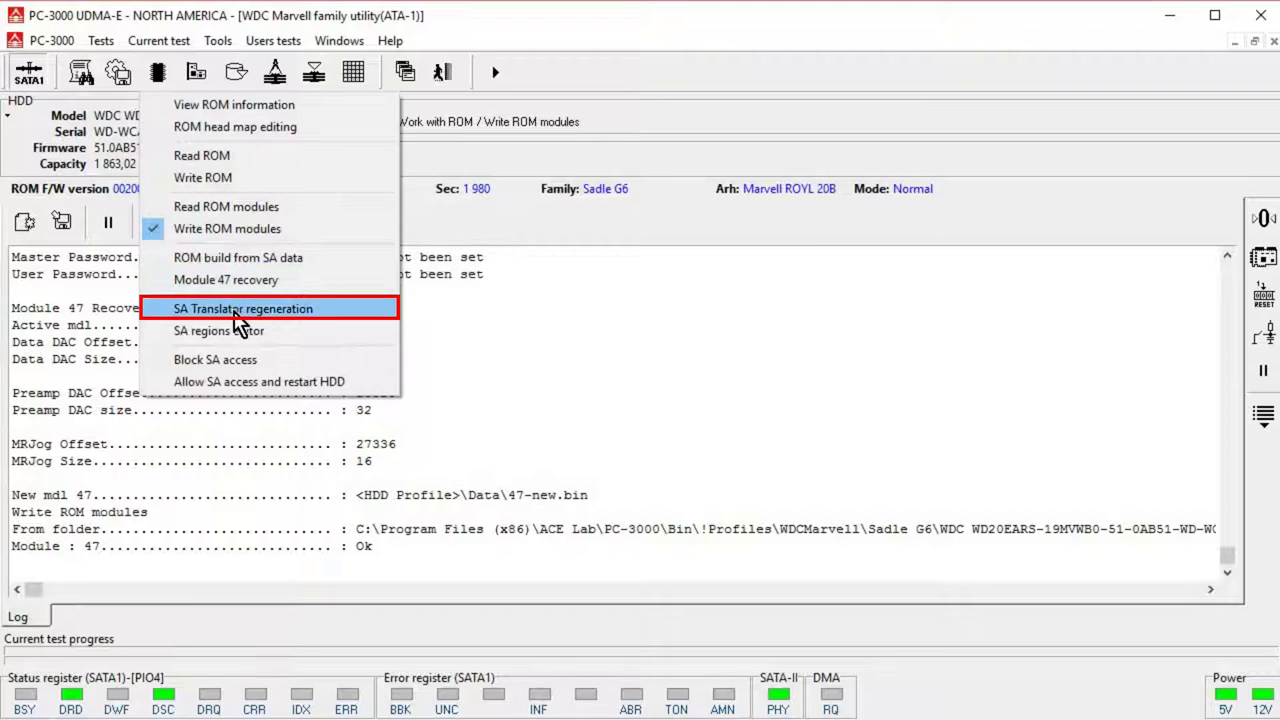
left_click(306, 316)
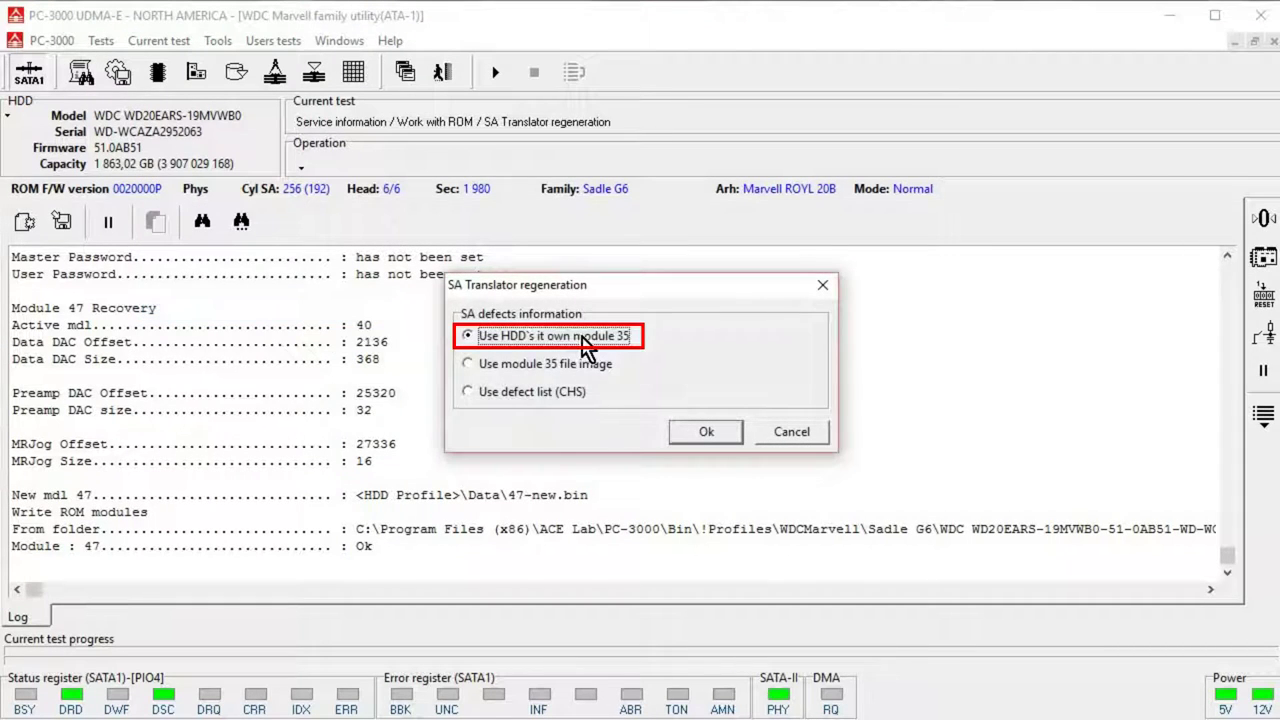
left_click(686, 443)
left_click(677, 457)
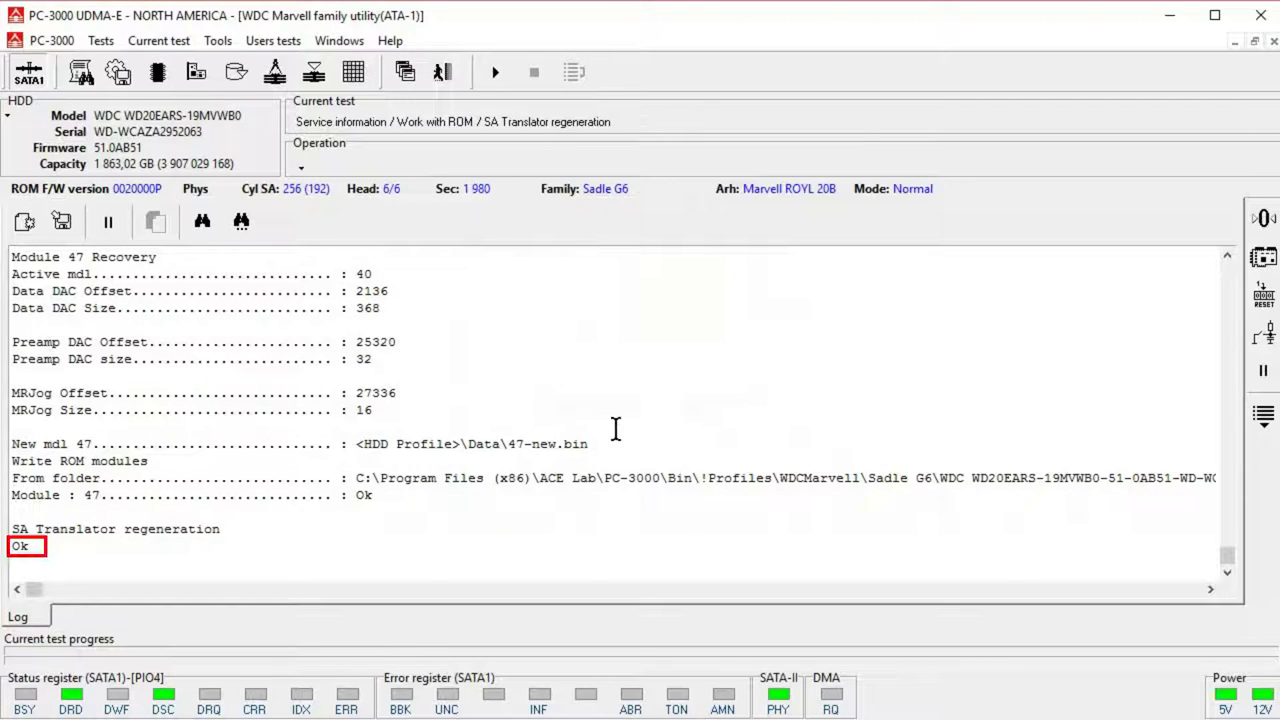
Power-cycle the drive and try to read LBA 0 in Sector Edit with write access allowed
left_click(43, 85)
left_click(43, 85)
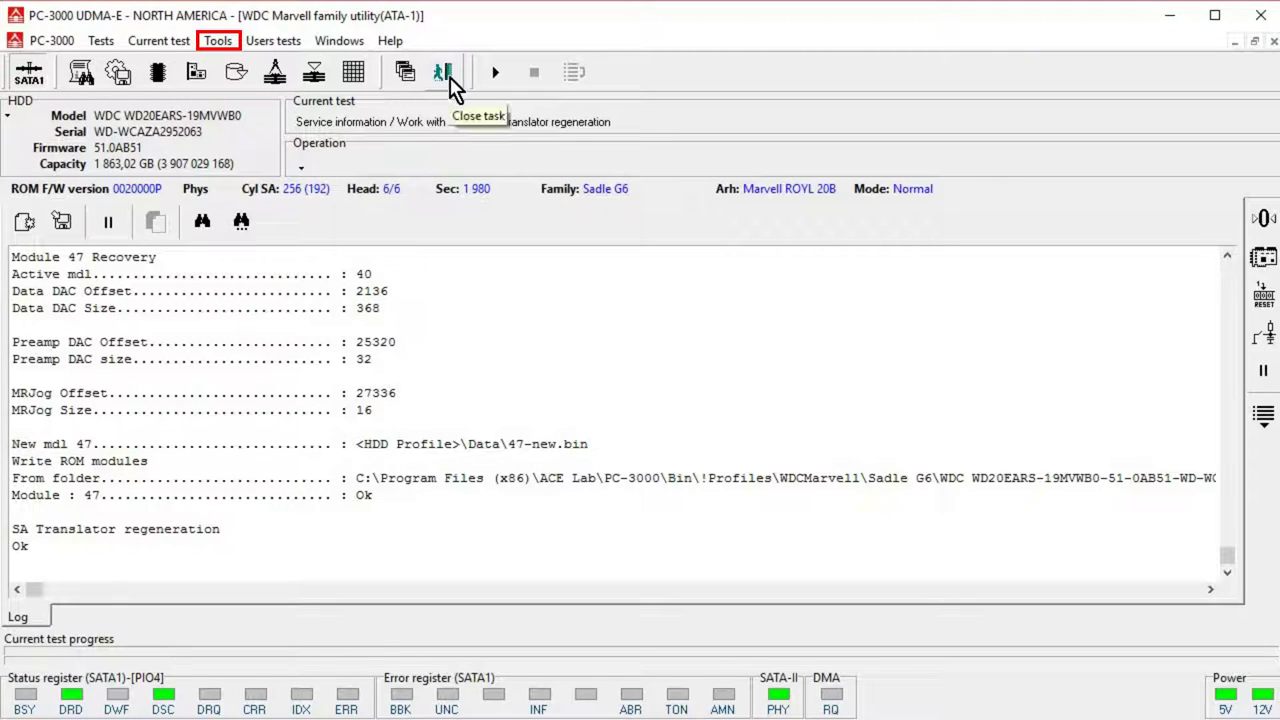
left_click(218, 41)
left_click(272, 172)
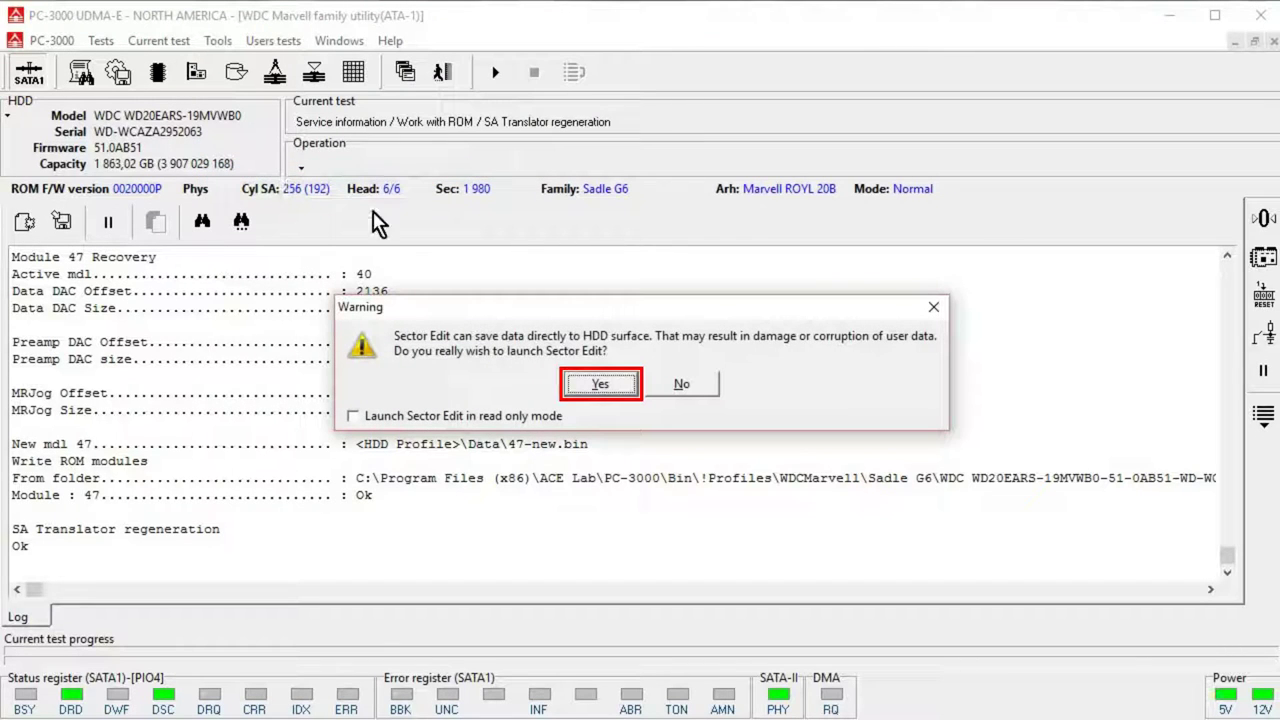
left_click(600, 386)
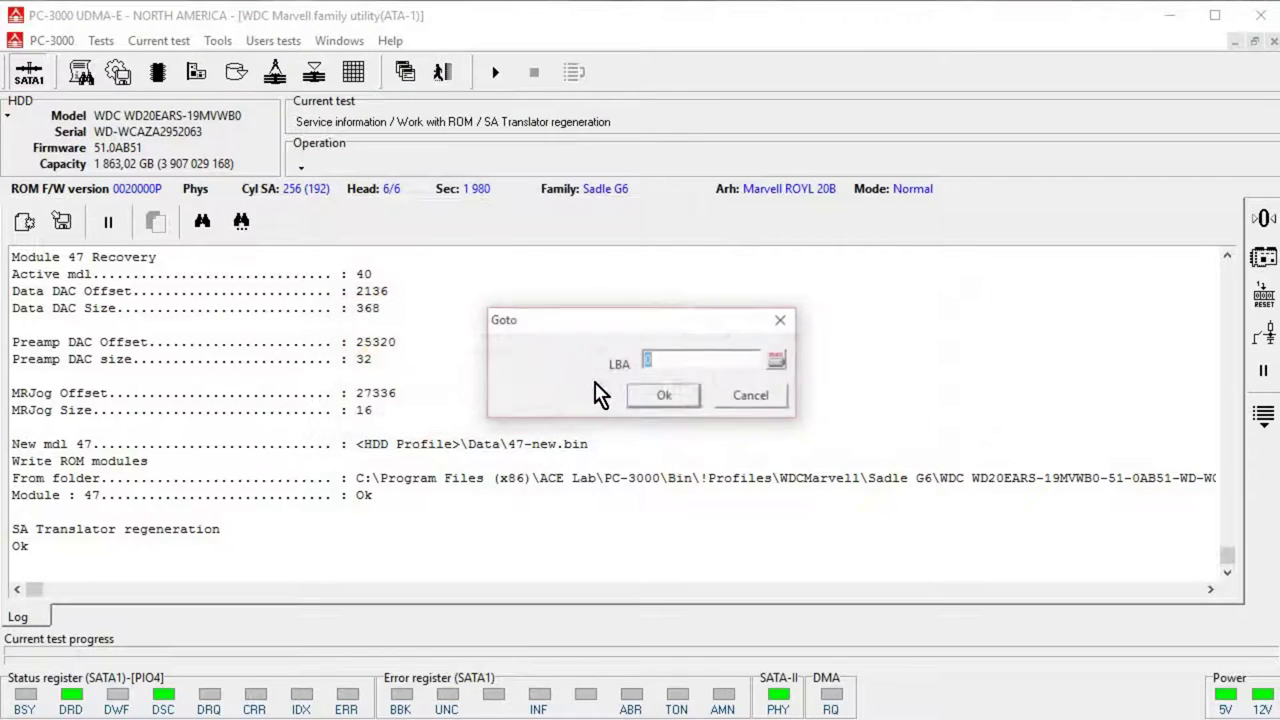
left_click(642, 404)
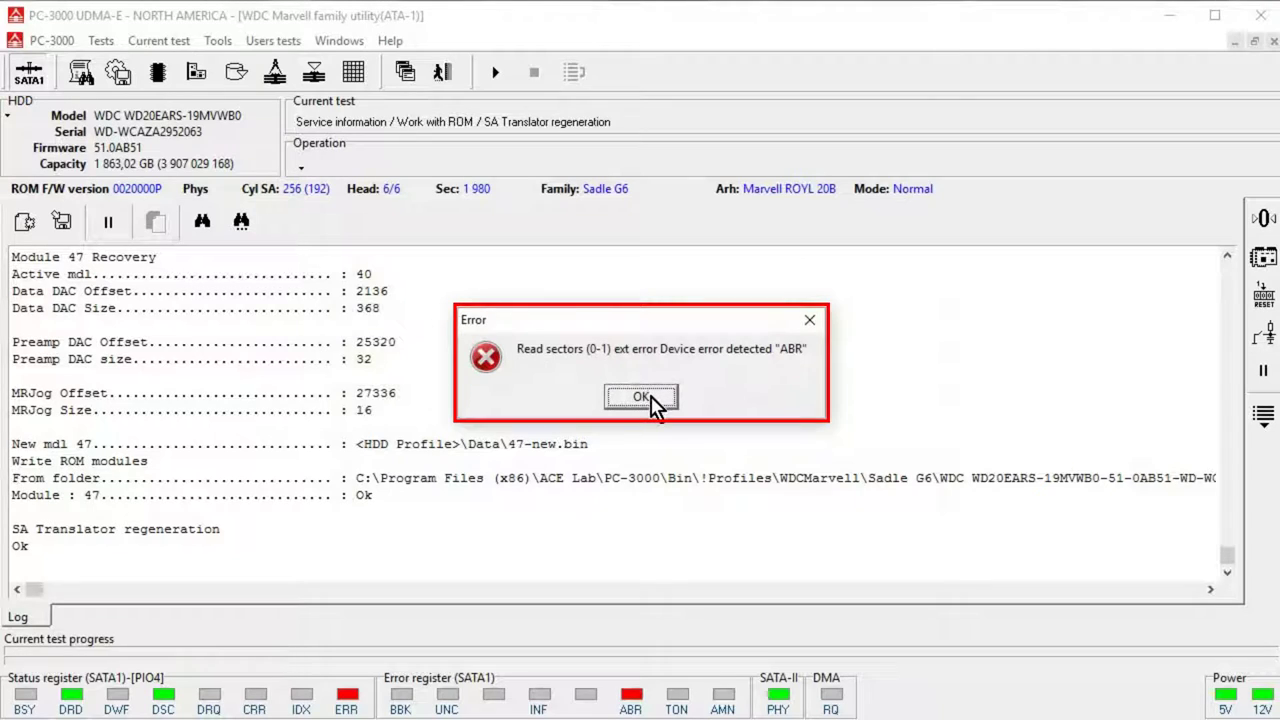
left_click(642, 397)
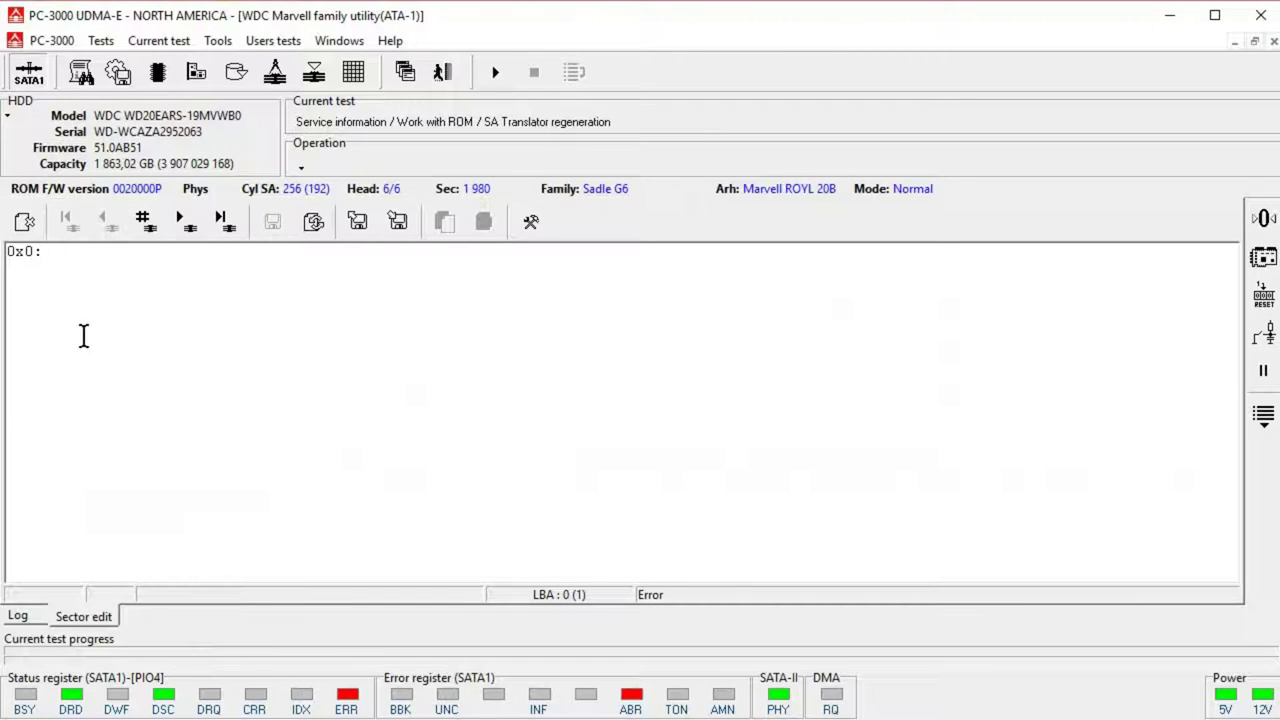
Test heads 0, 1, 2, 5, 6 and 7 on cylinder -10 without a time limit, skipping the rest of the head 5 test
left_click(242, 82)
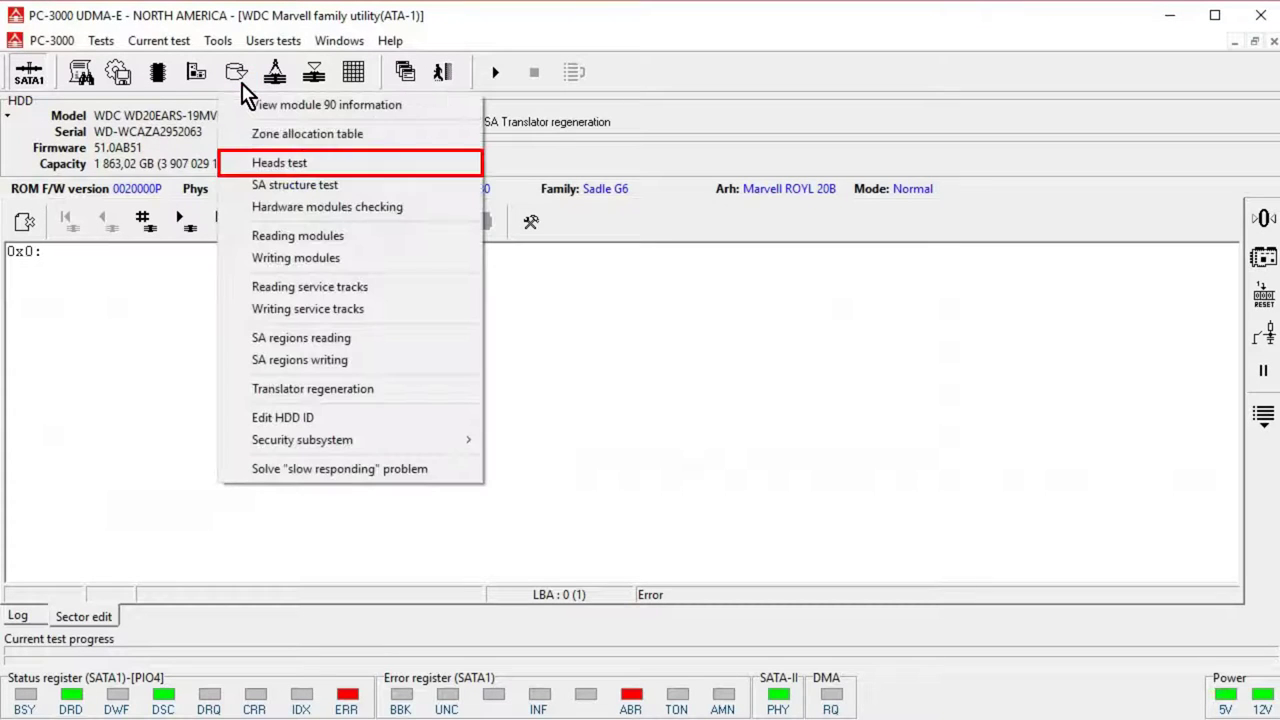
left_click(325, 172)
left_click(692, 334)
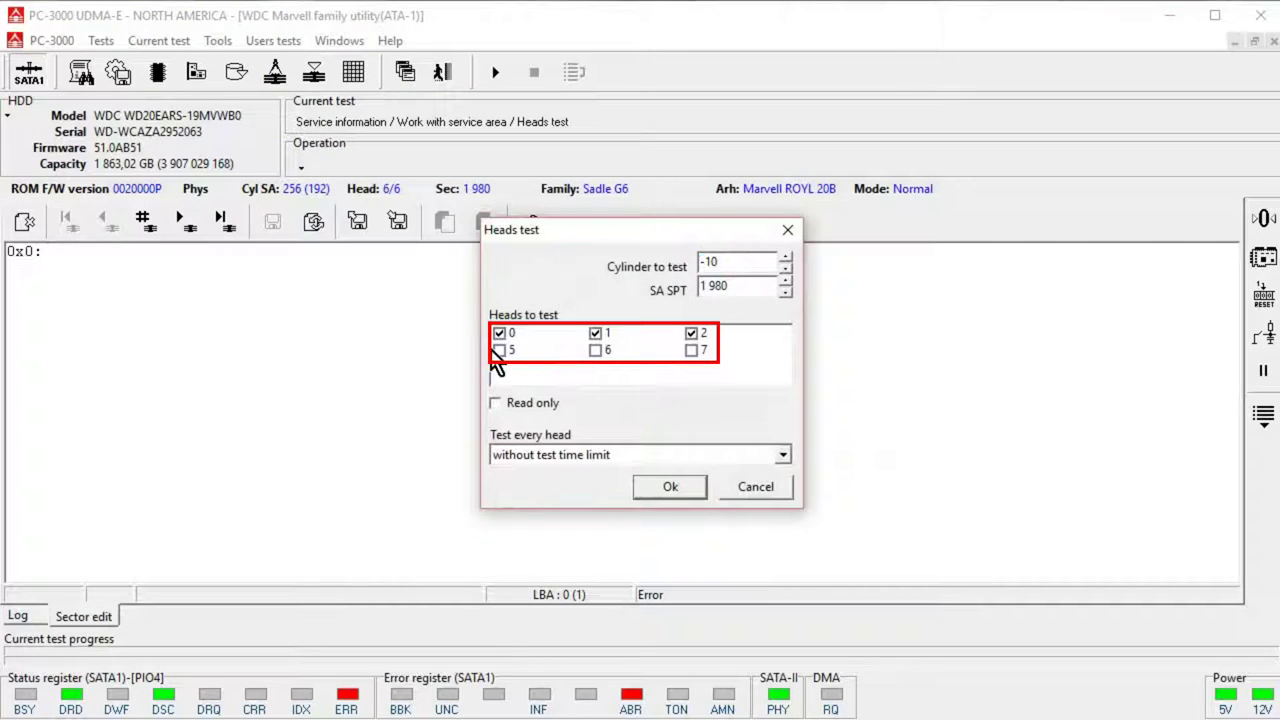
left_click(596, 351)
left_click(691, 351)
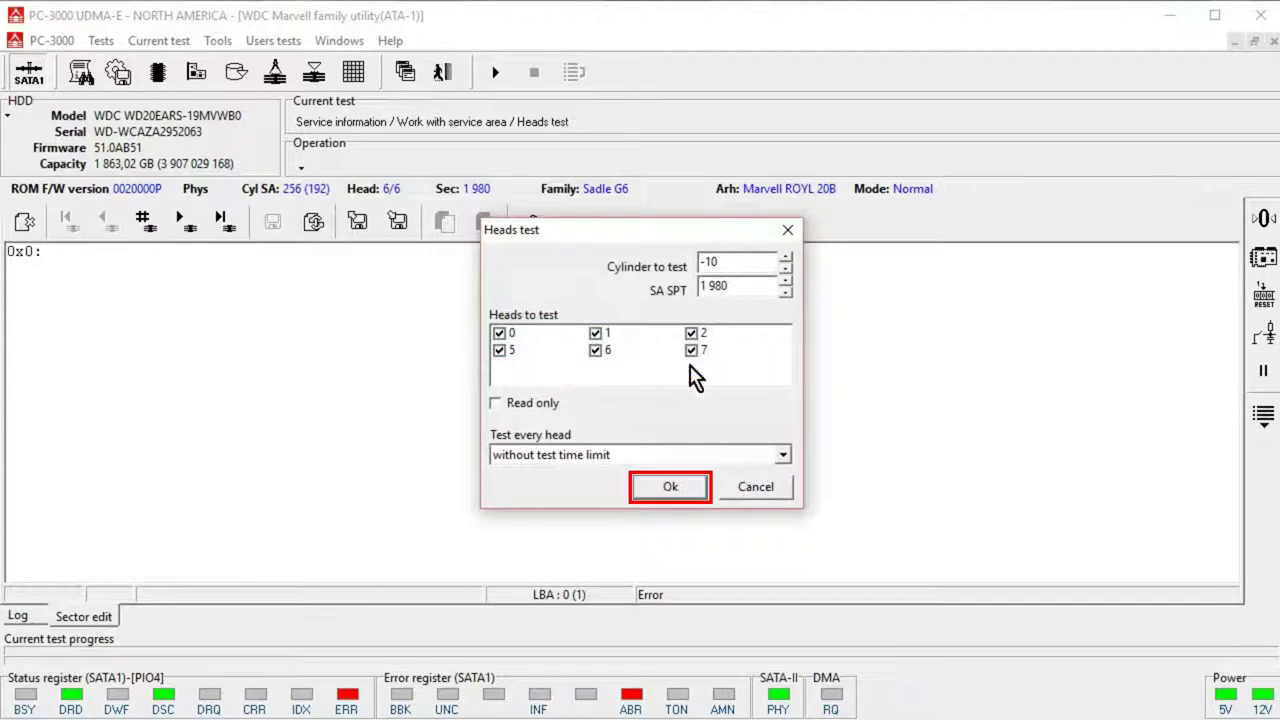
left_click(670, 487)
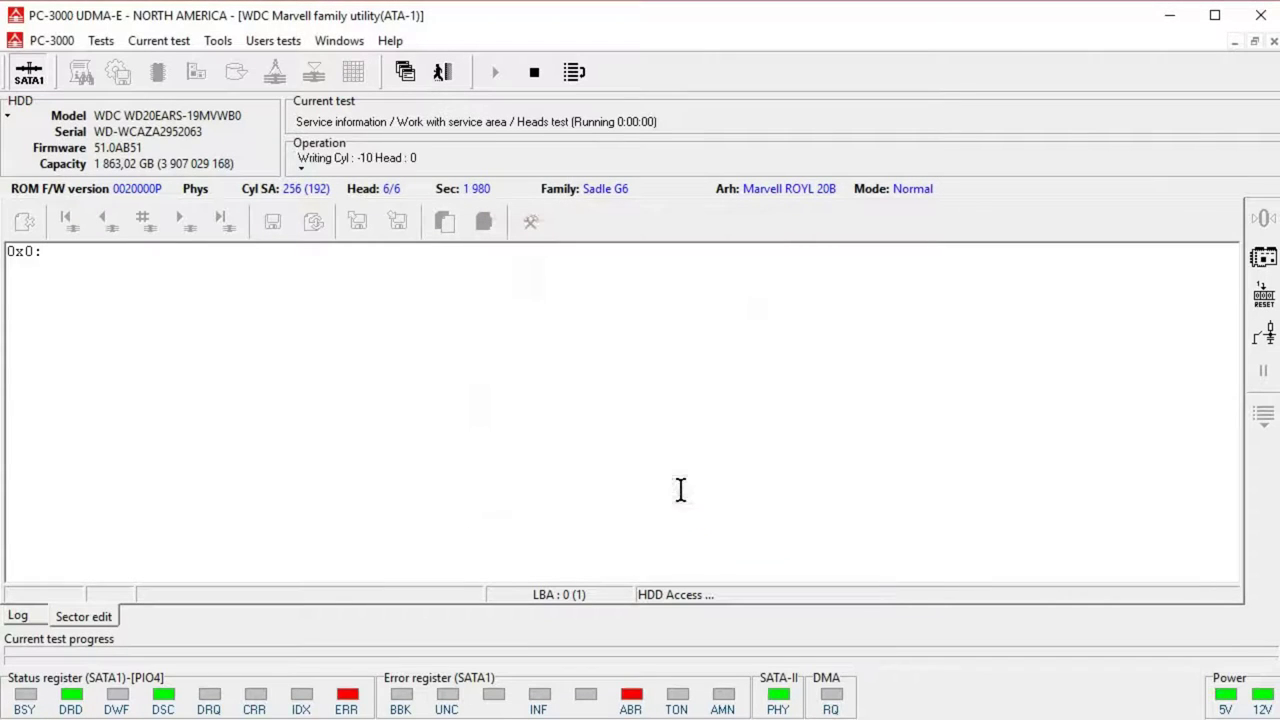
left_click(26, 618)
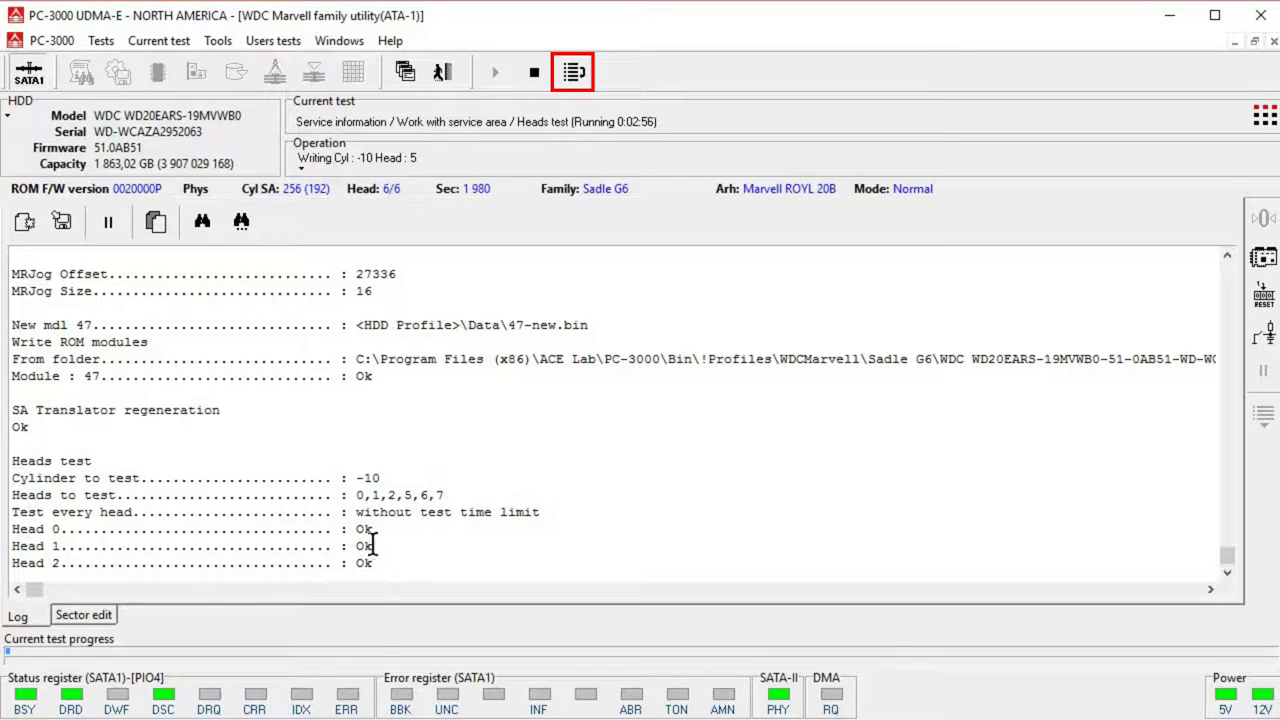
left_click(587, 84)
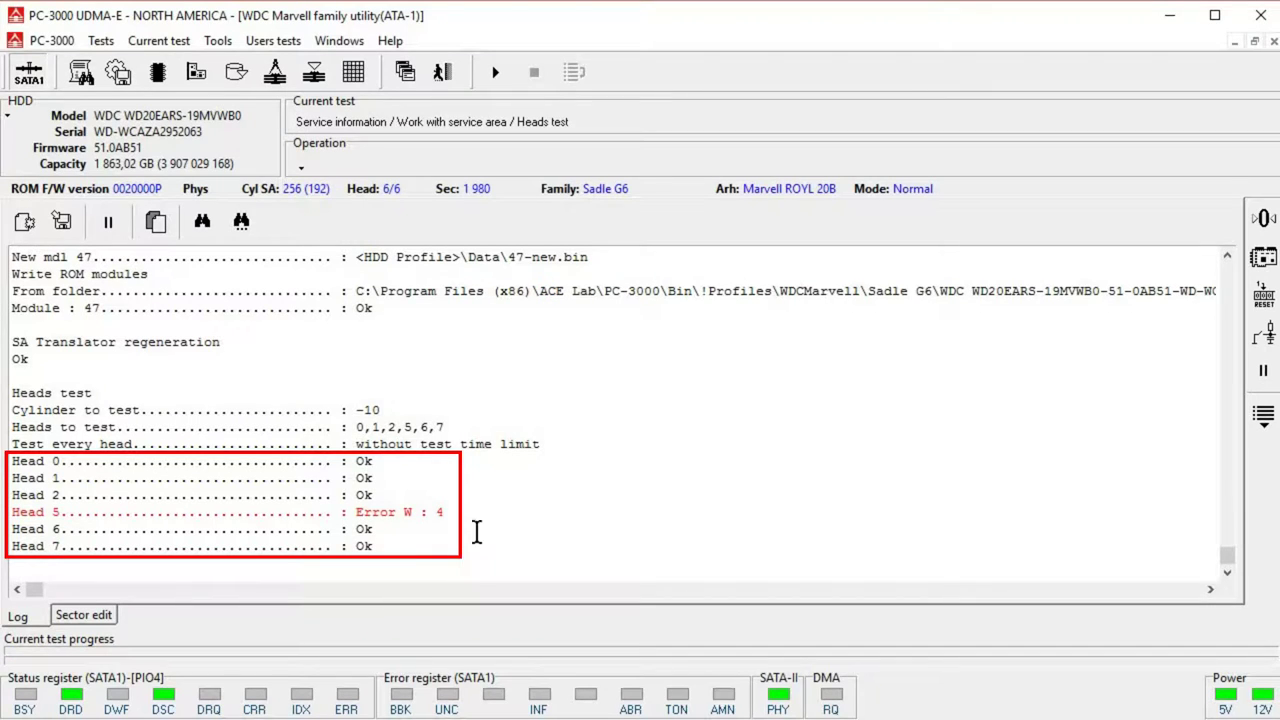
Replace head 5 with head 6 in the RAM head map, giving 0 1 2 6 6 7, and soft-reset the drive
left_click(196, 72)
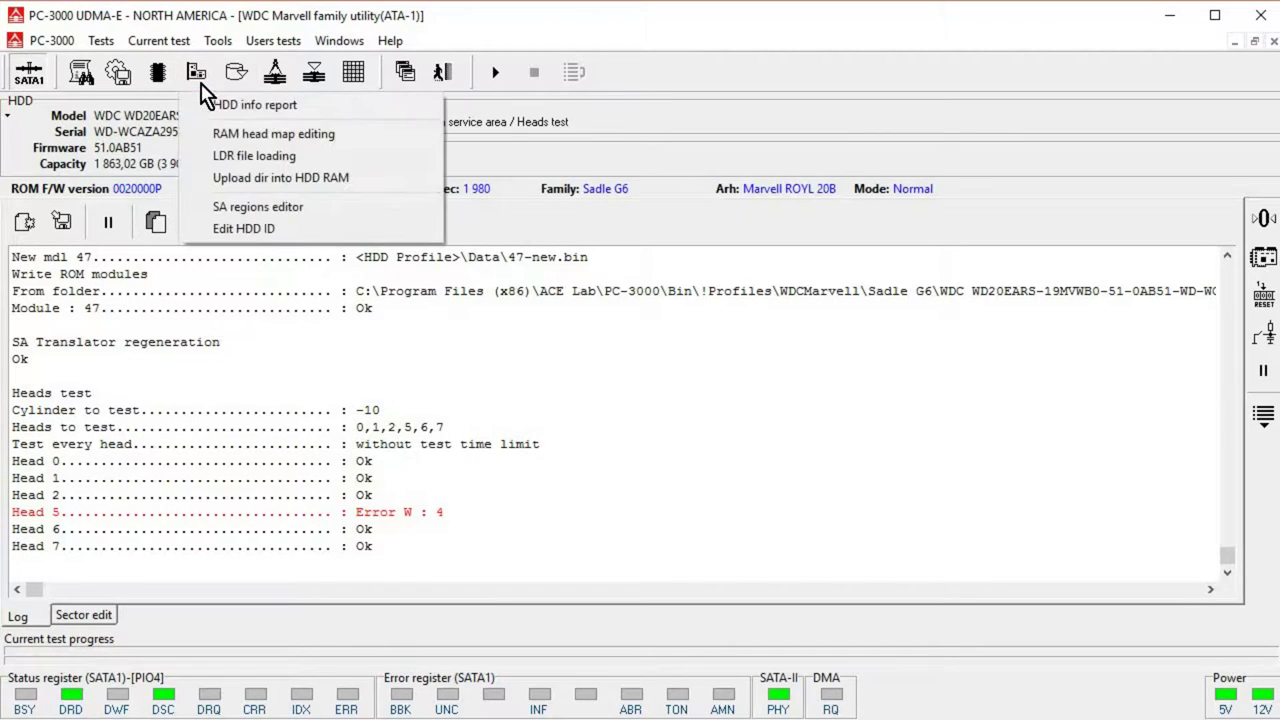
left_click(210, 131)
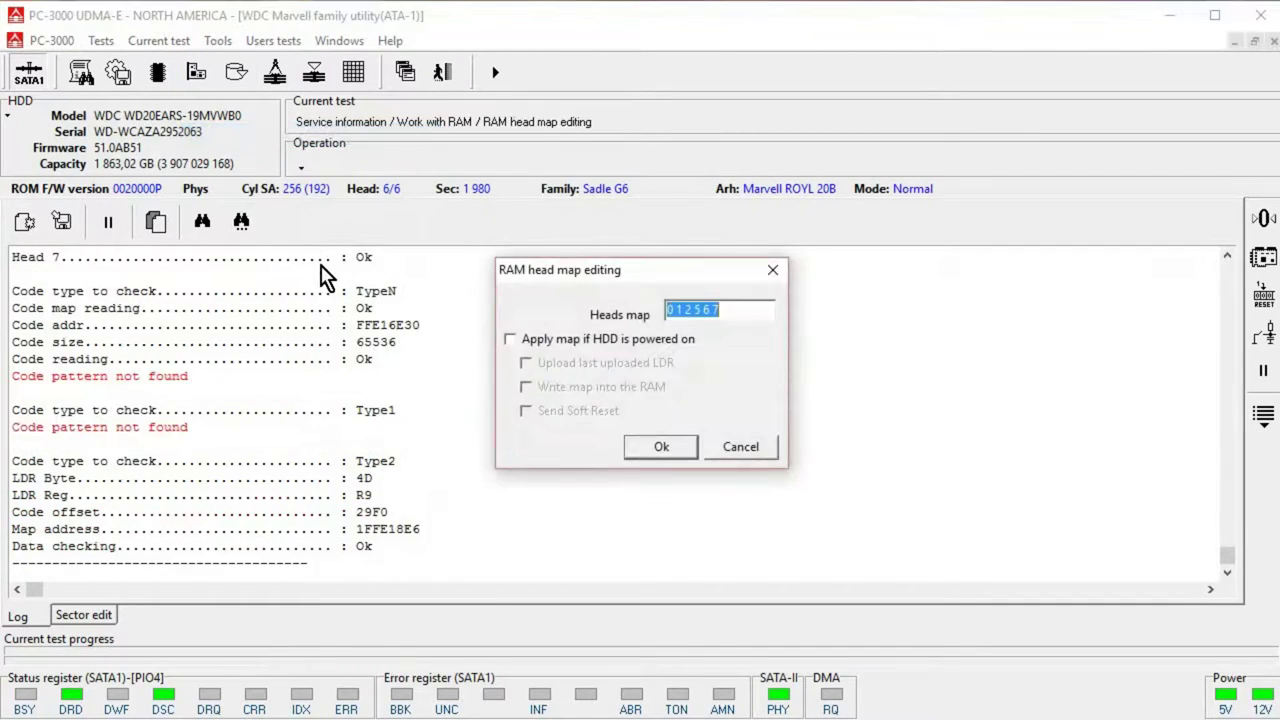
left_click(722, 311)
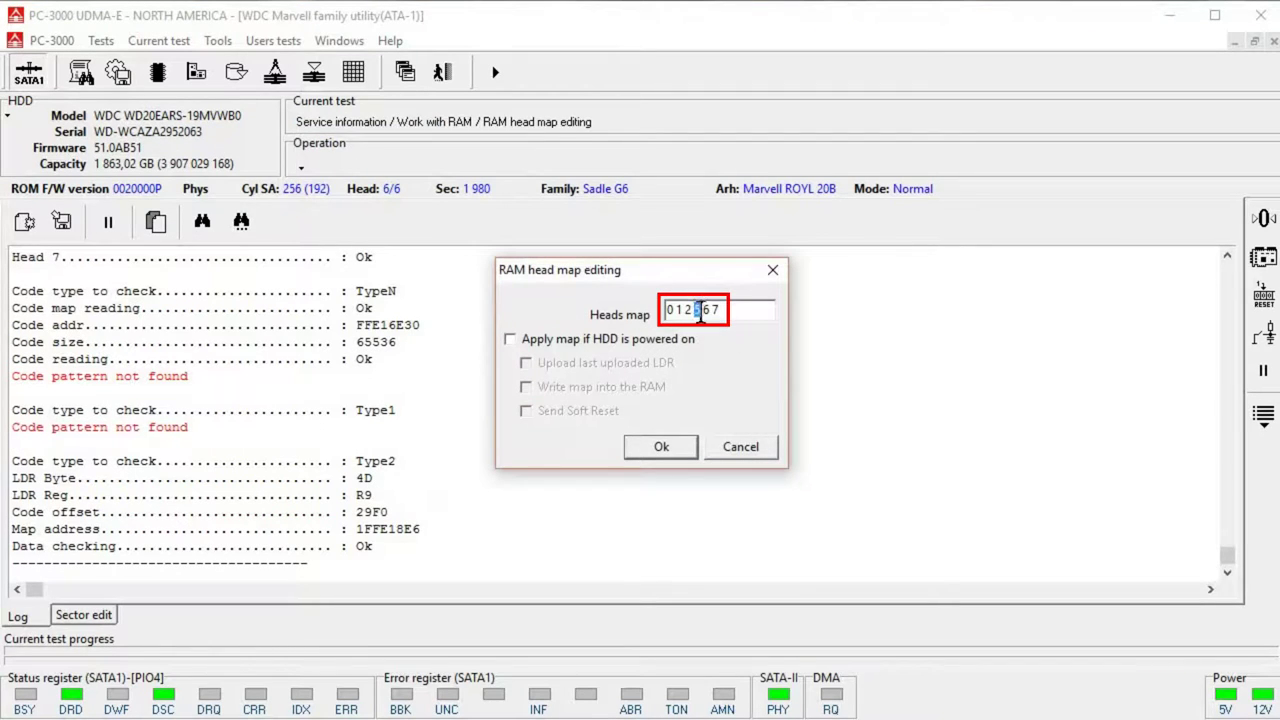
left_click(690, 448)
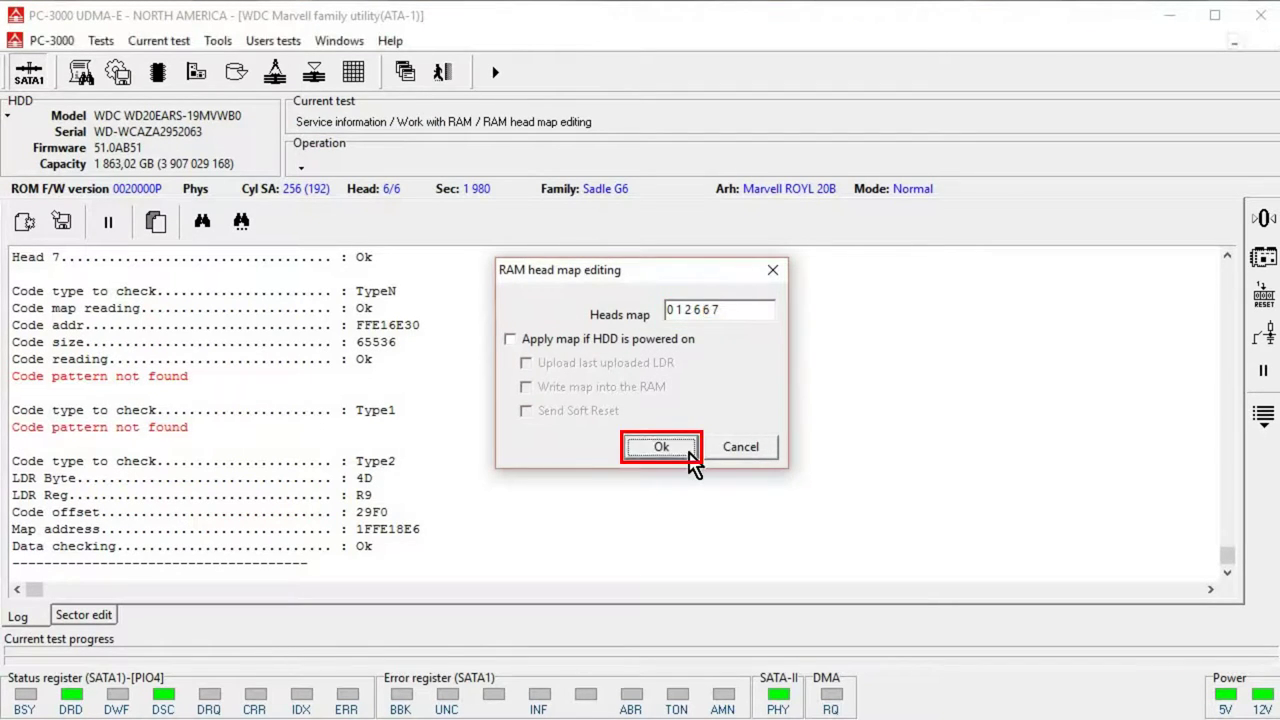
left_click(1265, 313)
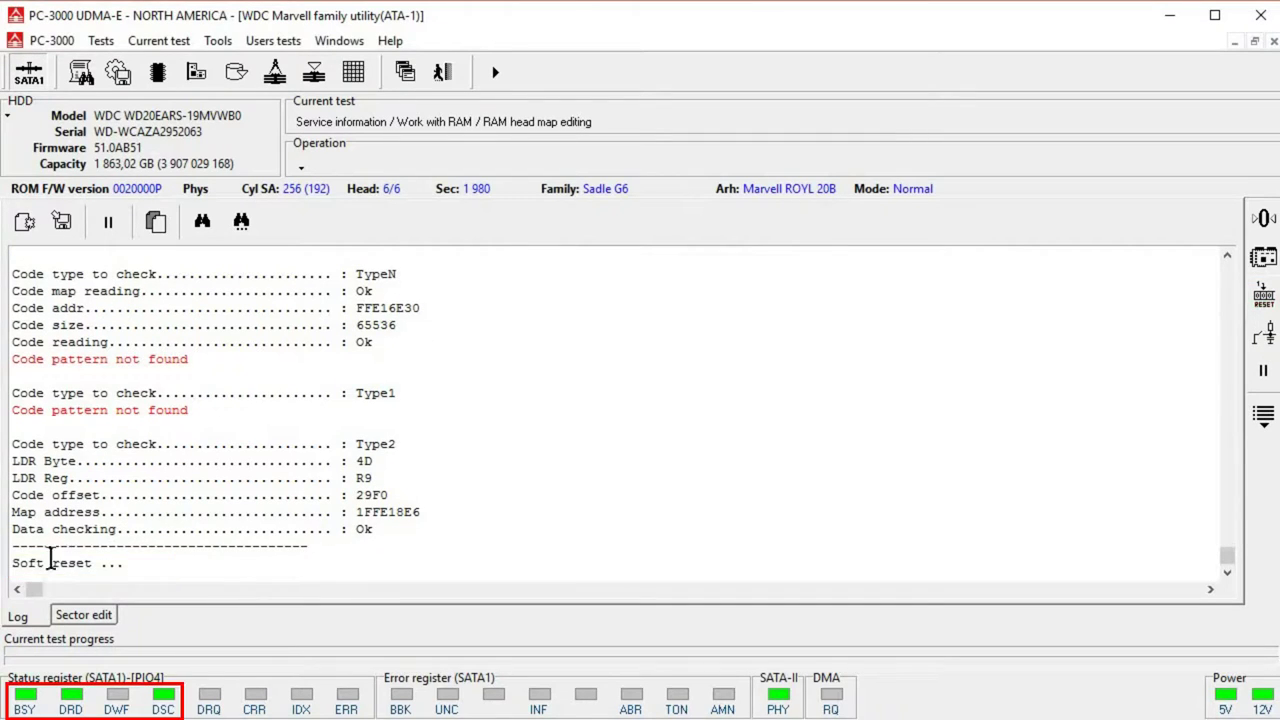
Reread LBA 0 in Sector Edit and examine the sector data to check user area access
left_click(86, 616)
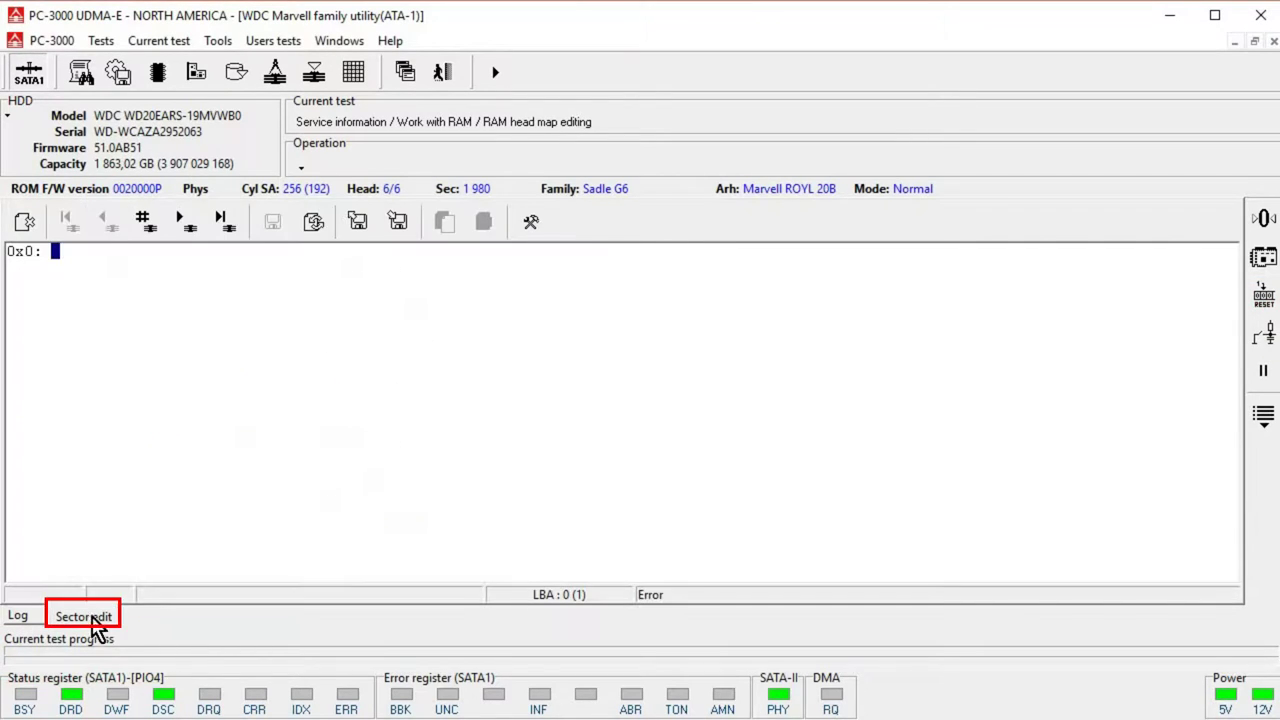
left_click(311, 241)
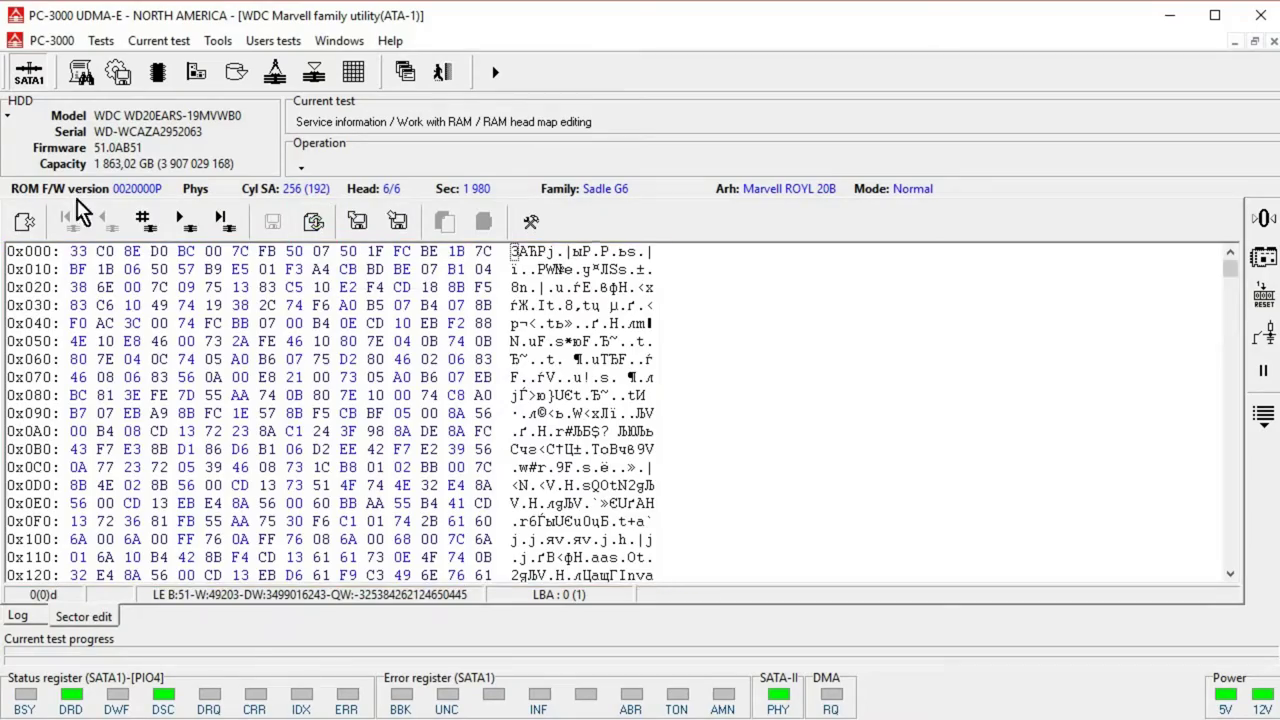
left_click(182, 220)
left_click(222, 219)
left_click(67, 222)
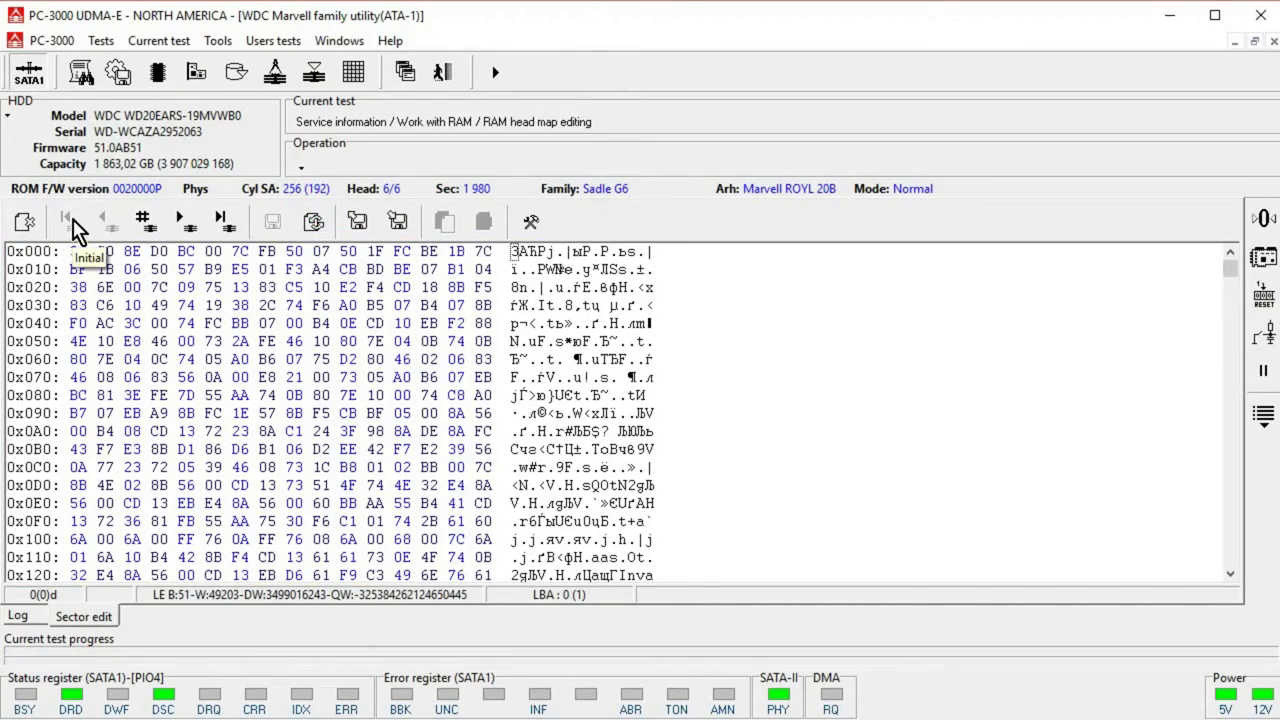